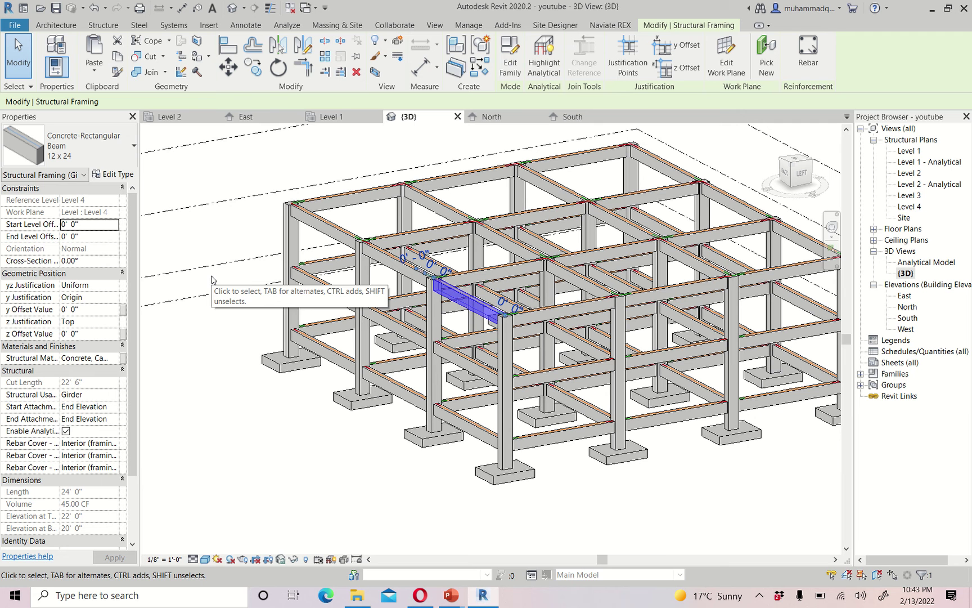
Step: Clear the beam selection and zoom around the 3D concrete frame
left_click(258, 232)
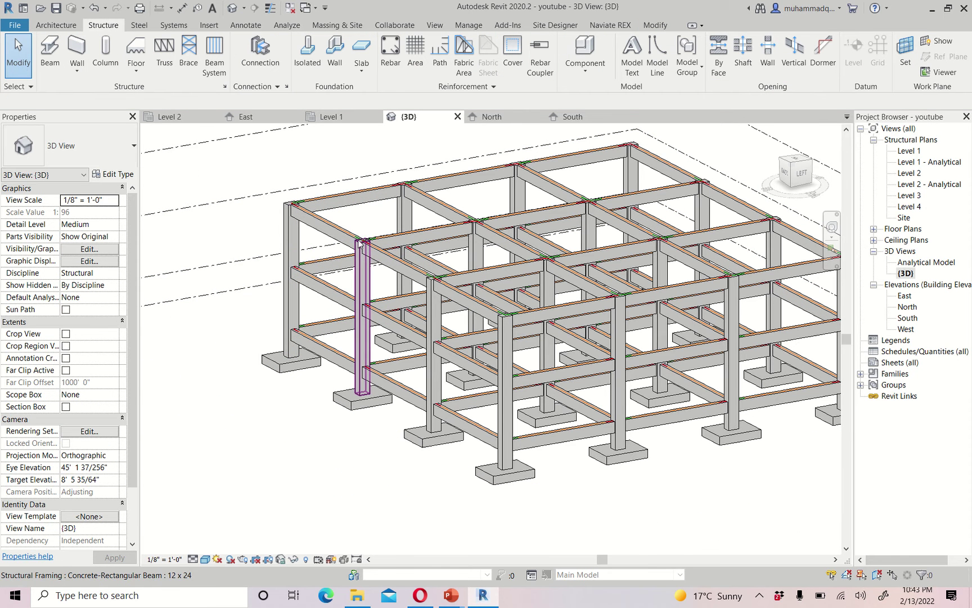
scroll(341, 306, "down", 3)
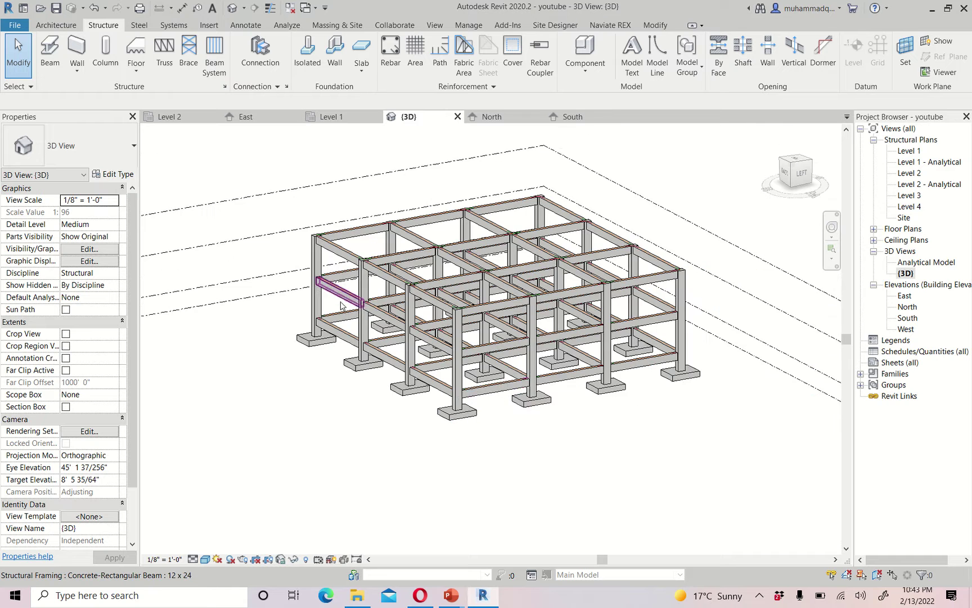
scroll(501, 392, "up", 2)
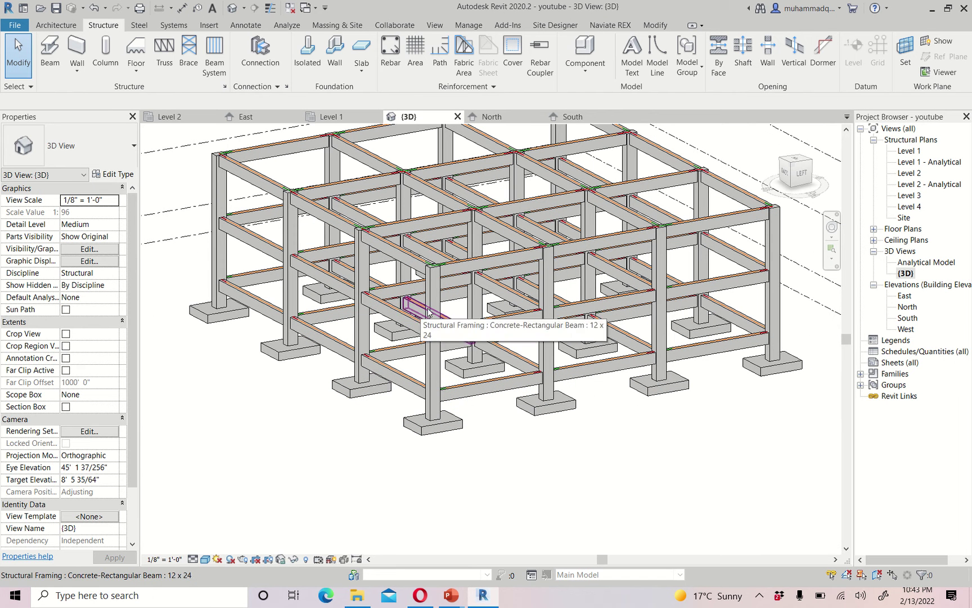
Step: Open the Level 1 structural plan and zoom in on the footing grid
double_click(909, 152)
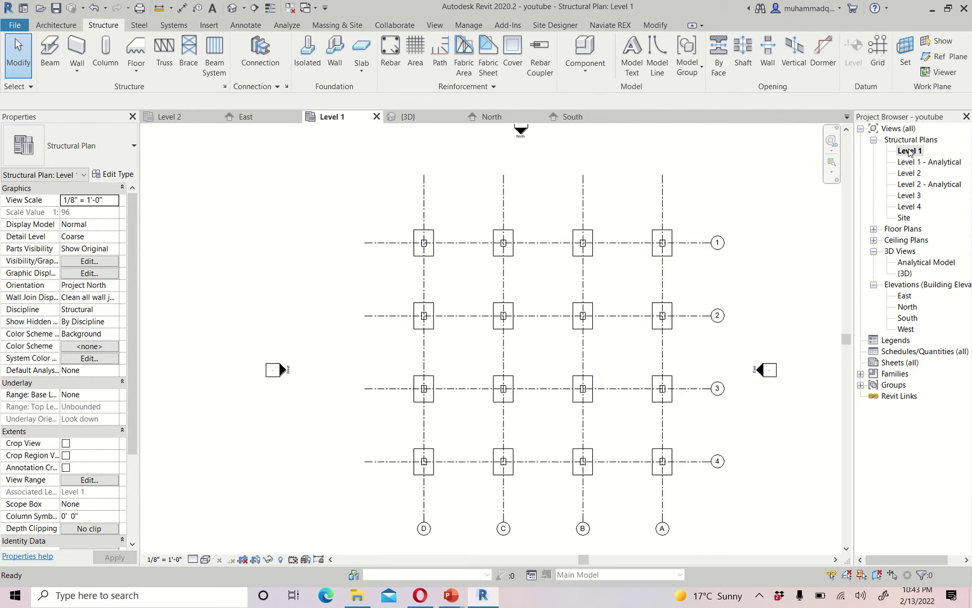
scroll(405, 265, "up", 2)
scroll(515, 231, "up", 1)
scroll(445, 140, "up", 1)
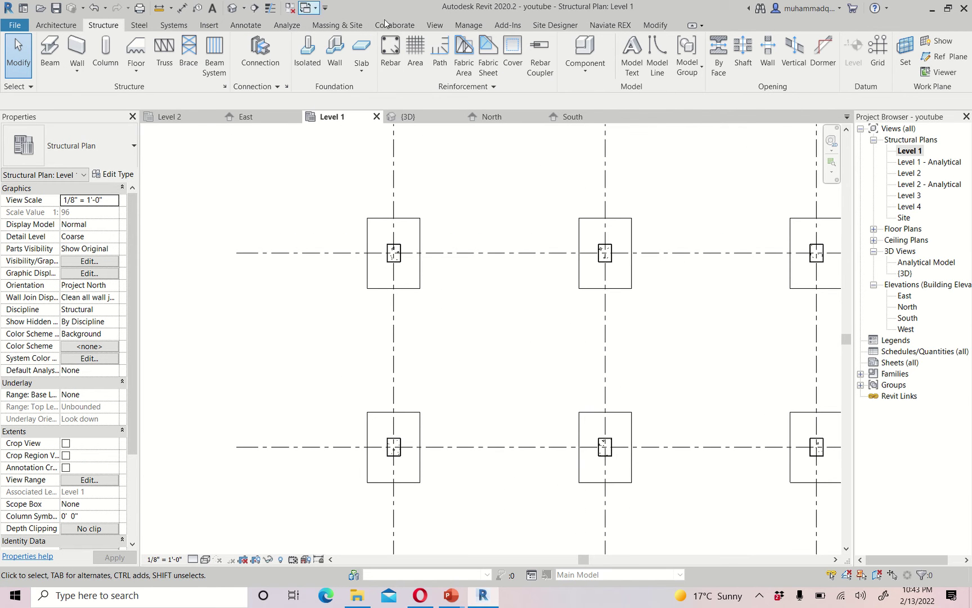
Step: Cut a horizontal section across the footing and narrow its depth to the footing
left_click(439, 26)
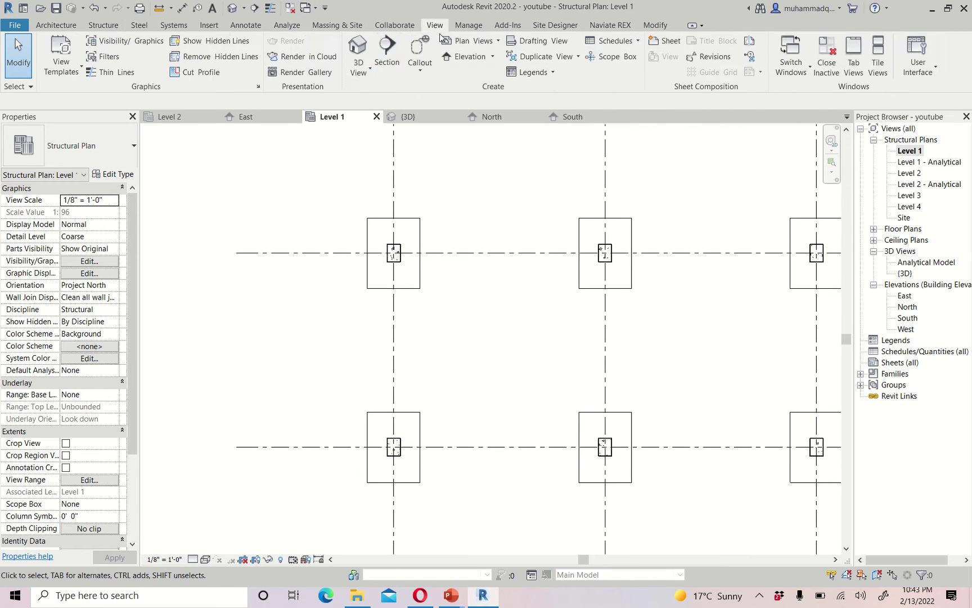
left_click(380, 53)
scroll(356, 269, "up", 3)
left_click(348, 274)
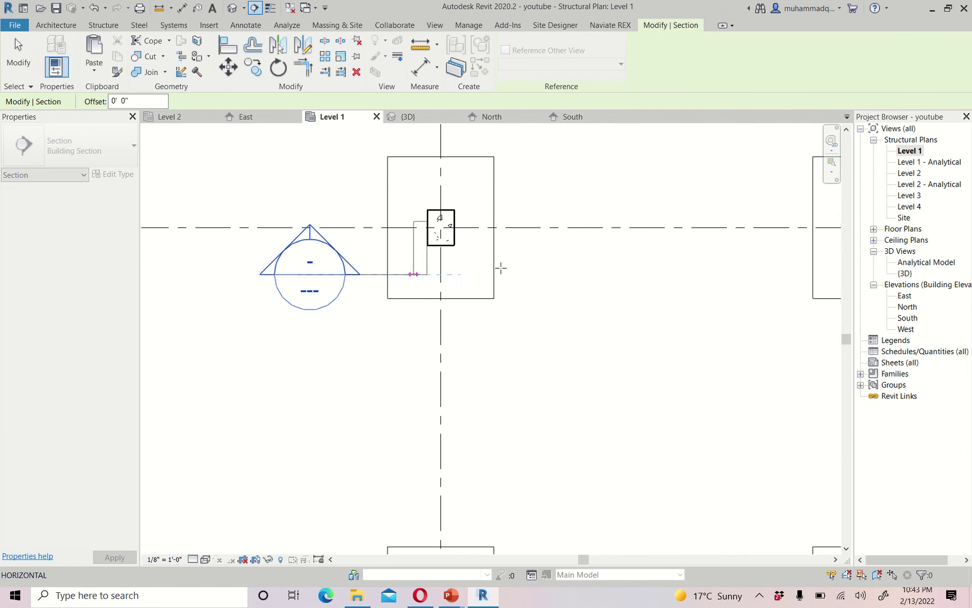
left_click(586, 275)
key("Escape")
scroll(380, 293, "down", 1)
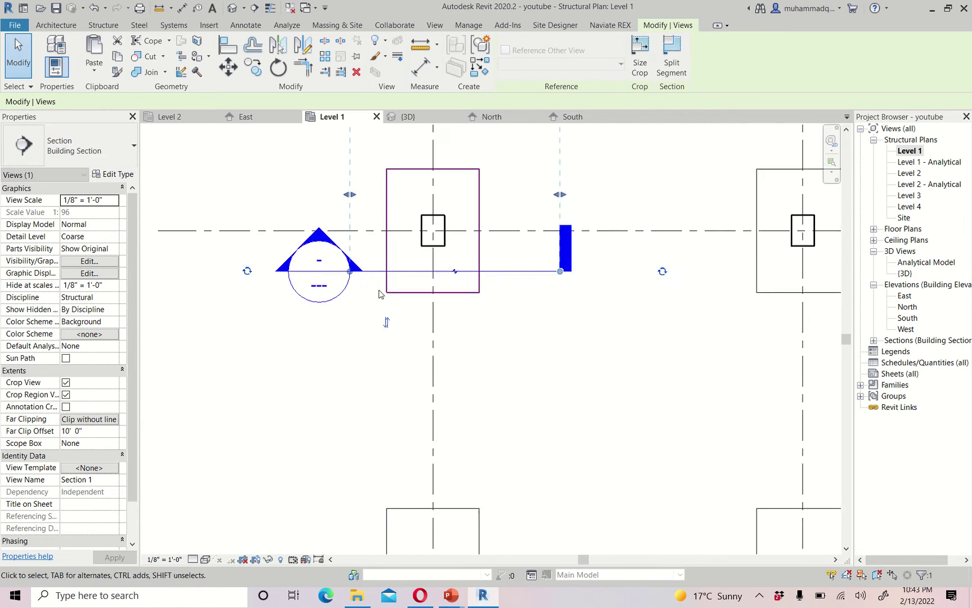
scroll(380, 293, "down", 2)
left_click_drag(430, 276, 429, 266)
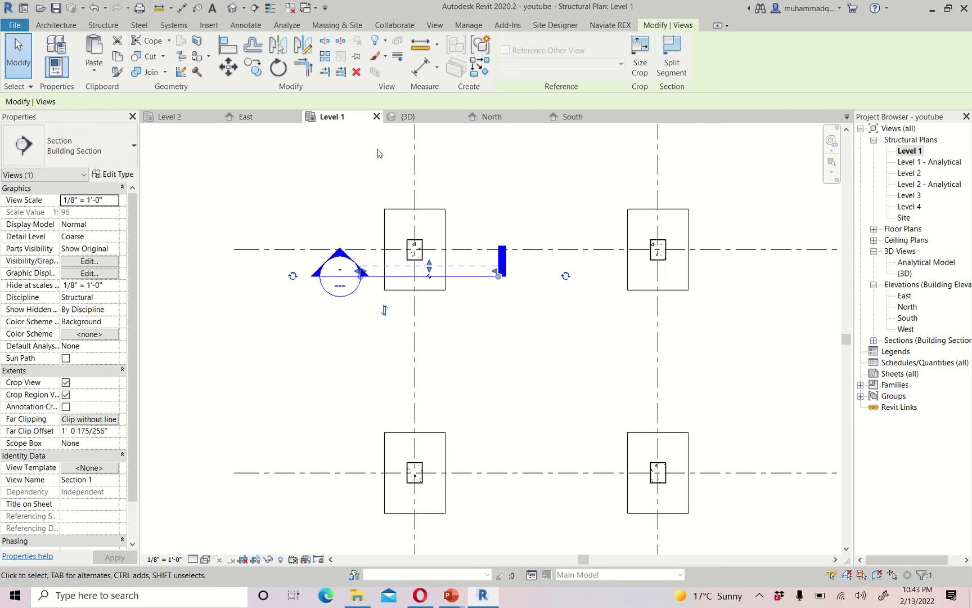
Step: Cut a vertical section through the footing, limiting its depth to about 1'-6"
left_click(262, 6)
left_click(389, 170)
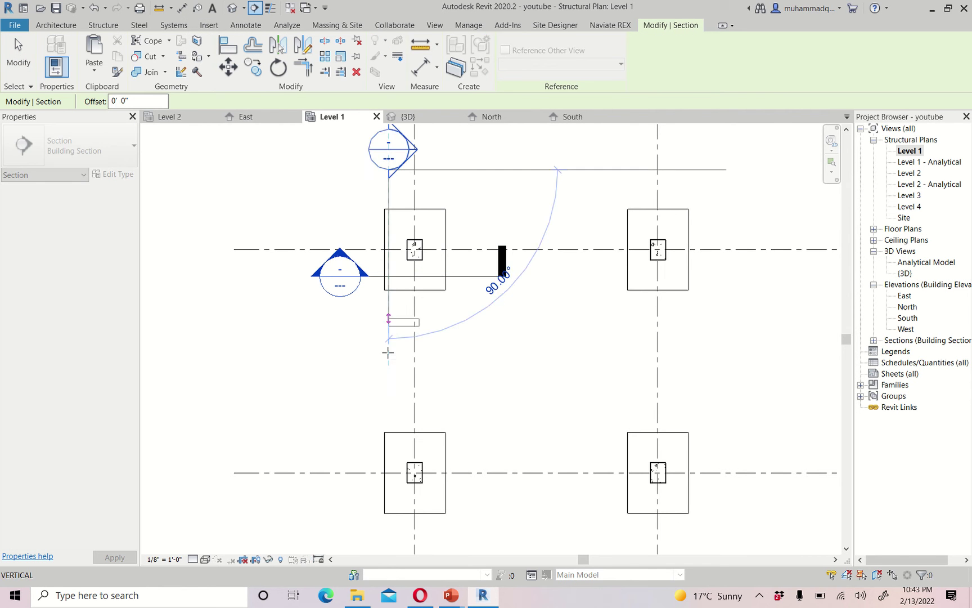
left_click(389, 355)
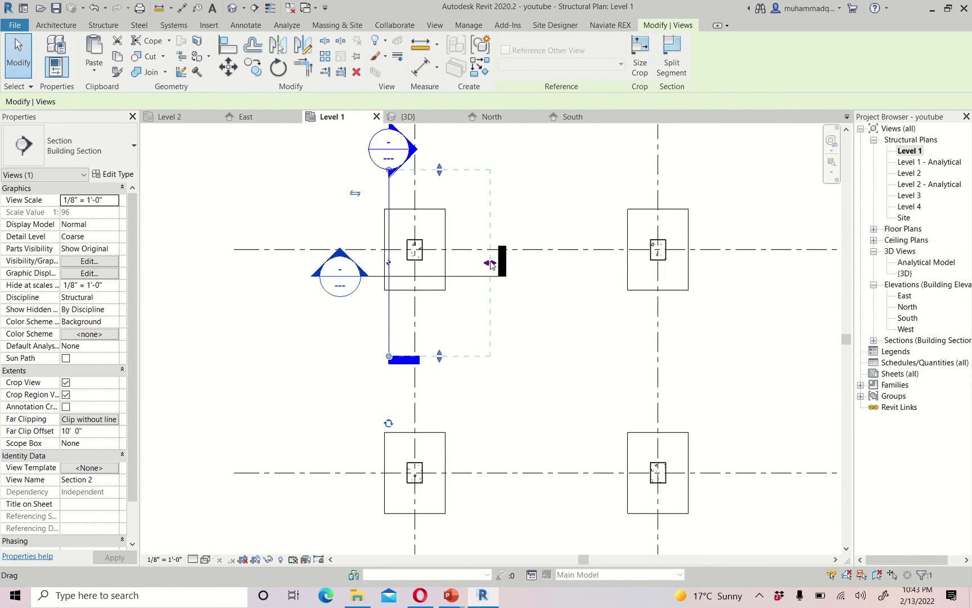
left_click_drag(493, 264, 409, 256)
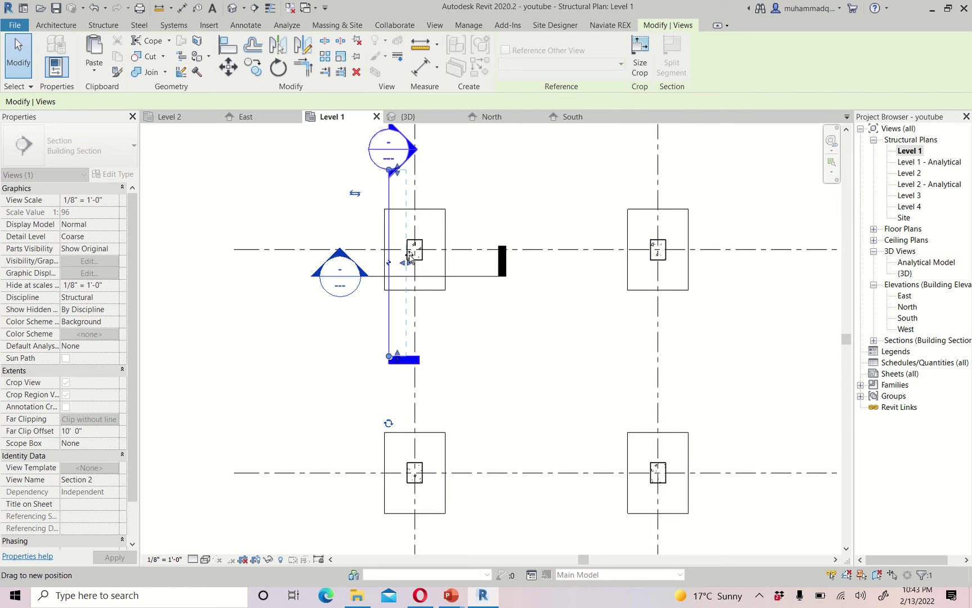
left_click_drag(408, 257, 408, 257)
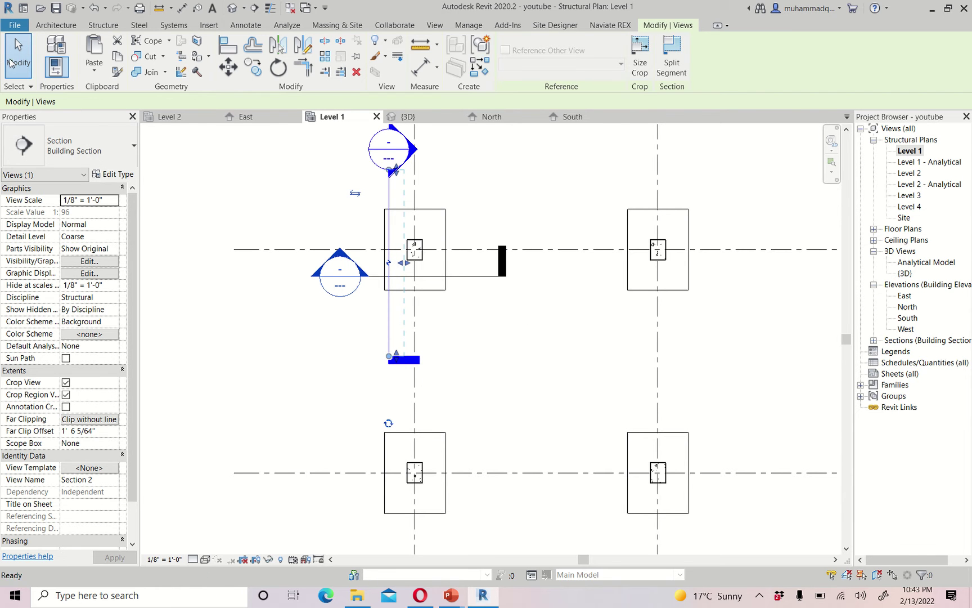
left_click(17, 56)
Step: Open Section 1 and start a rebar using Shape 02 with hooks at both ends
double_click(347, 259)
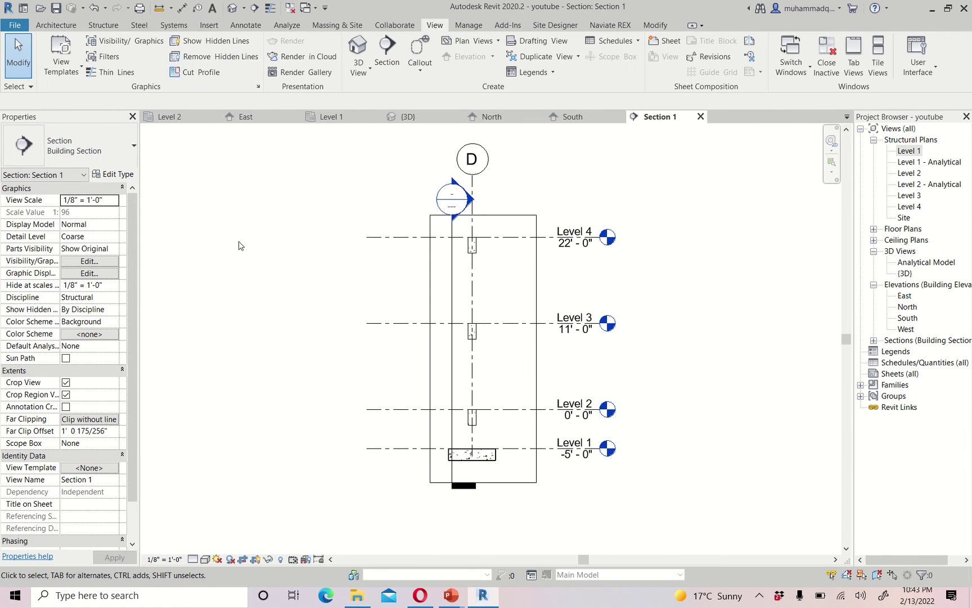
scroll(481, 467, "up", 1)
scroll(481, 467, "up", 4)
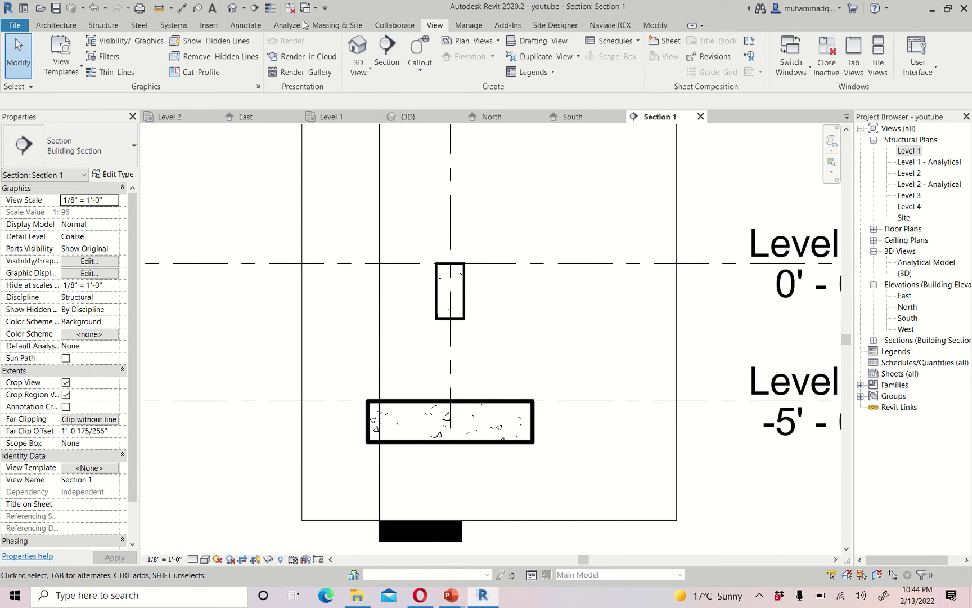
left_click(103, 26)
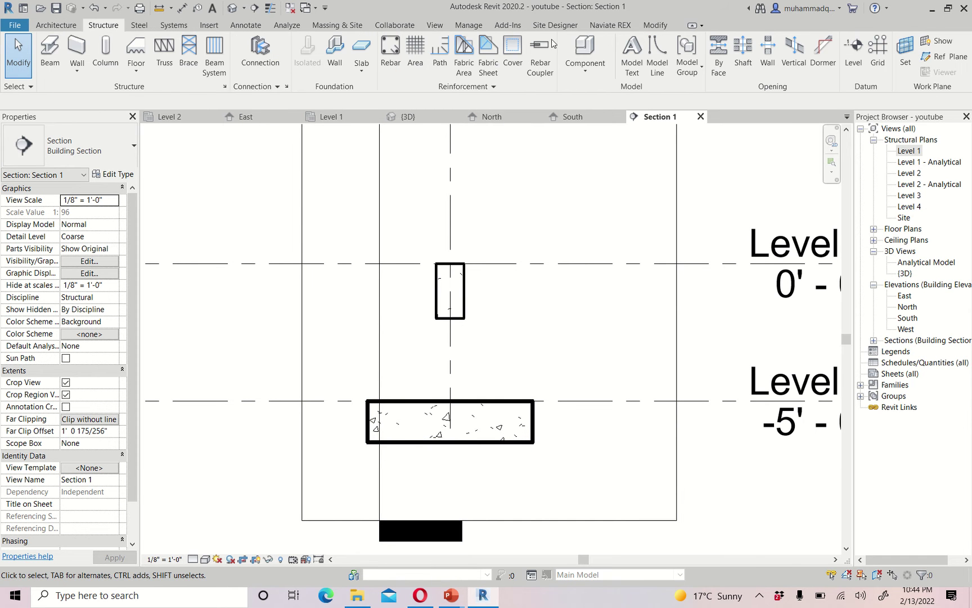
left_click(390, 50)
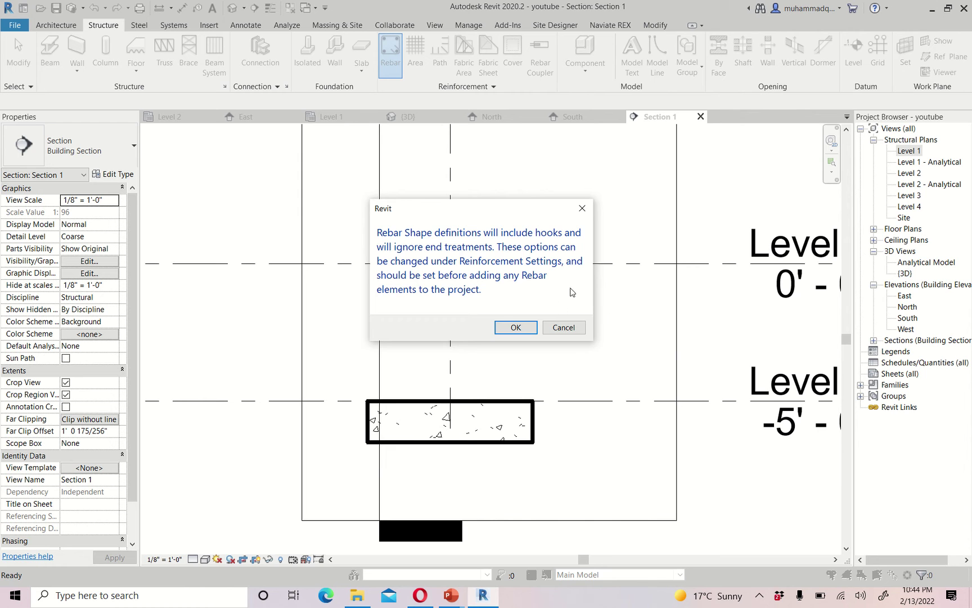
left_click(511, 325)
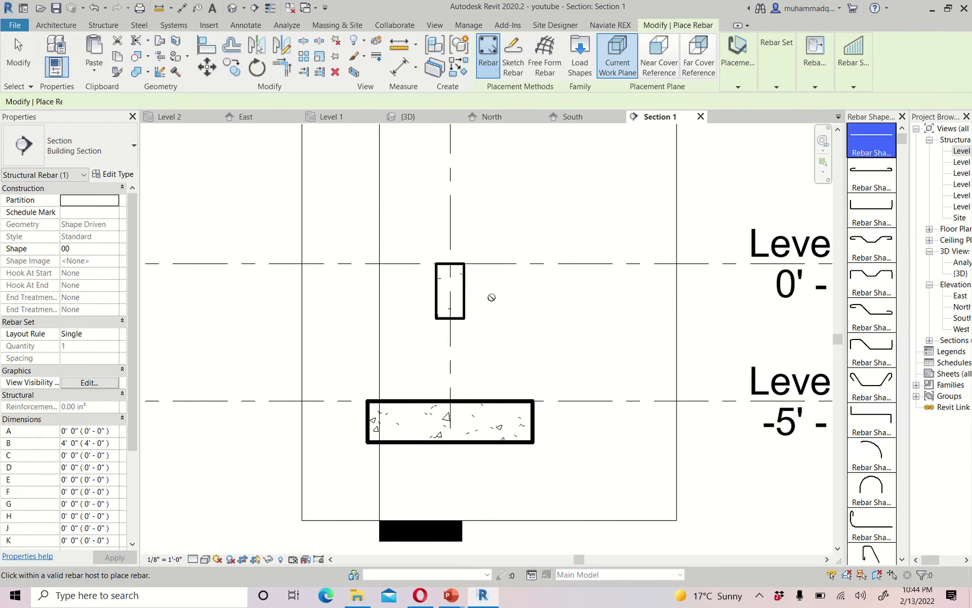
left_click(884, 220)
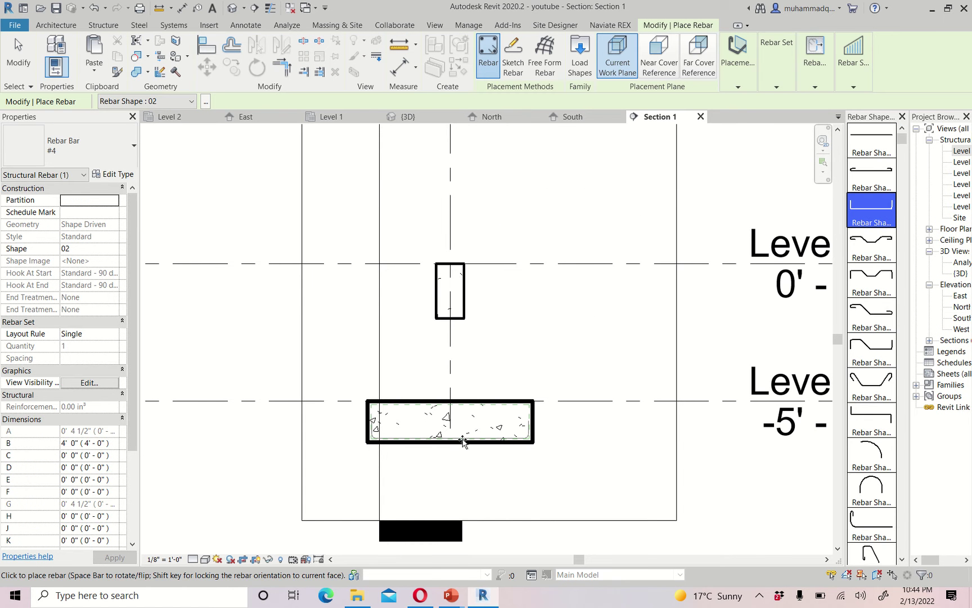
Step: Place the #4 hooked bar on the current work plane along the footing bottom
scroll(625, 189, "up", 1)
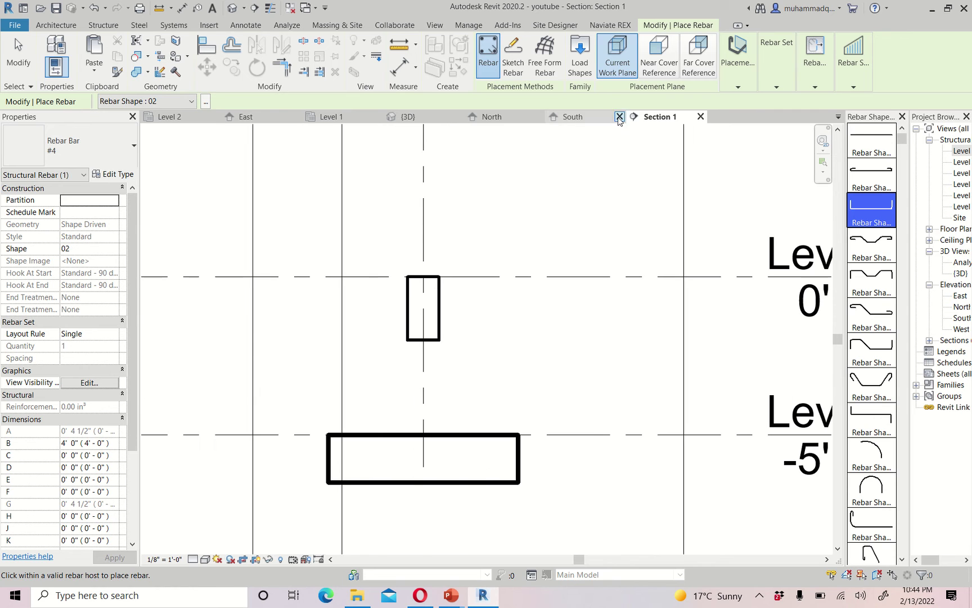
left_click(634, 76)
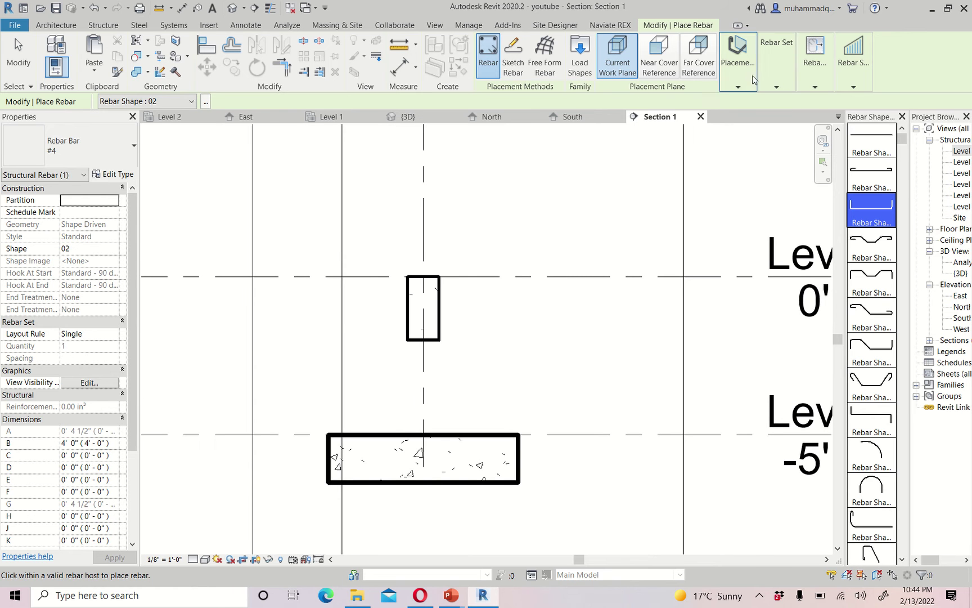
left_click(738, 79)
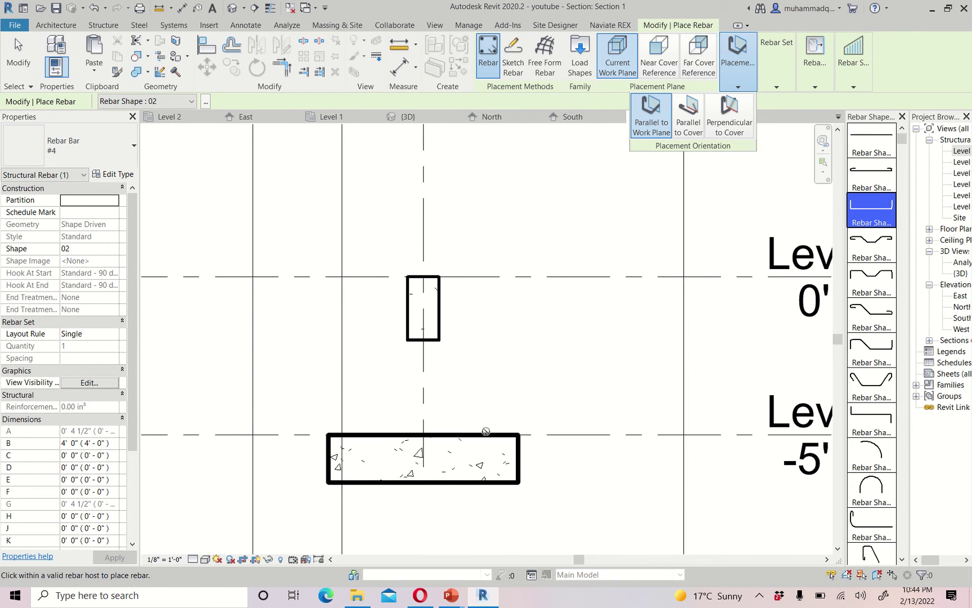
scroll(450, 481, "up", 1)
scroll(450, 481, "up", 2)
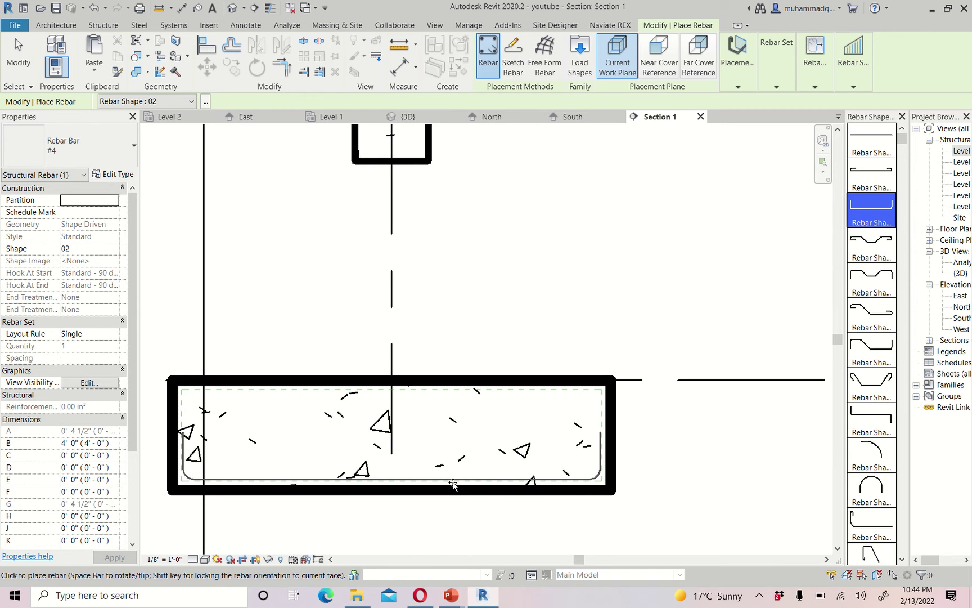
left_click(453, 482)
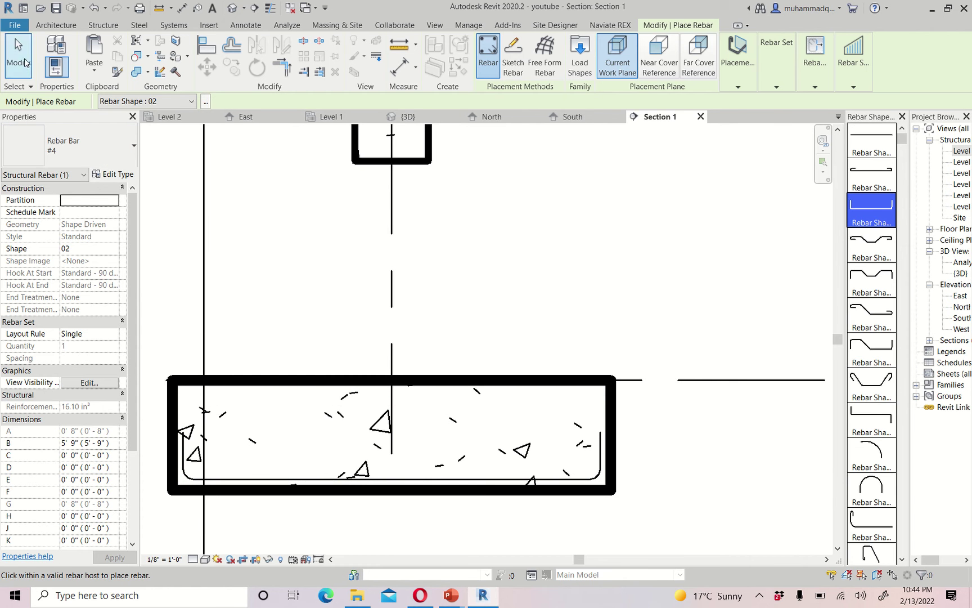
left_click(19, 53)
Step: Make the bottom bar a Maximum Spacing rebar set at 5" spacing, then deselect it
left_click(285, 479)
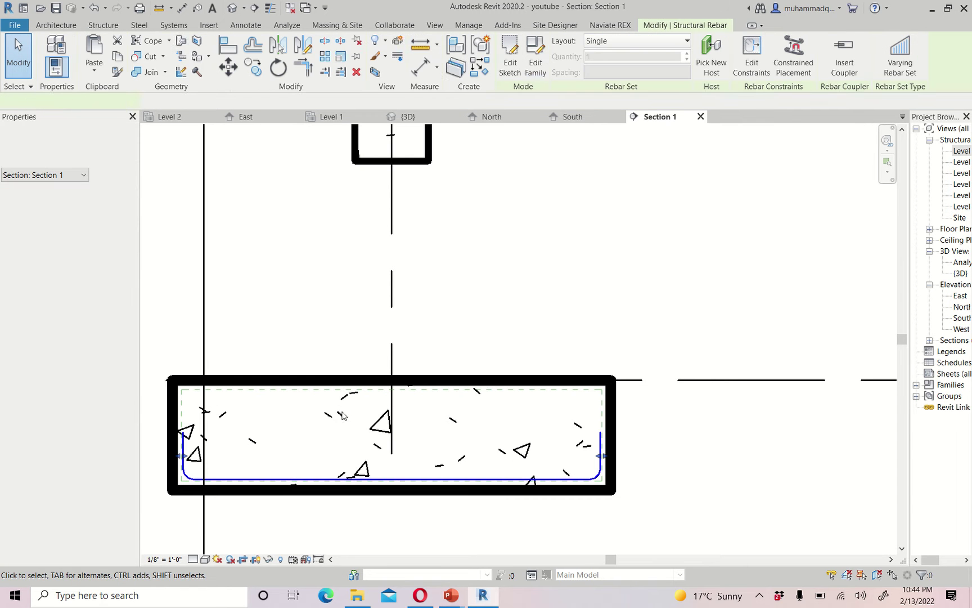
left_click(625, 45)
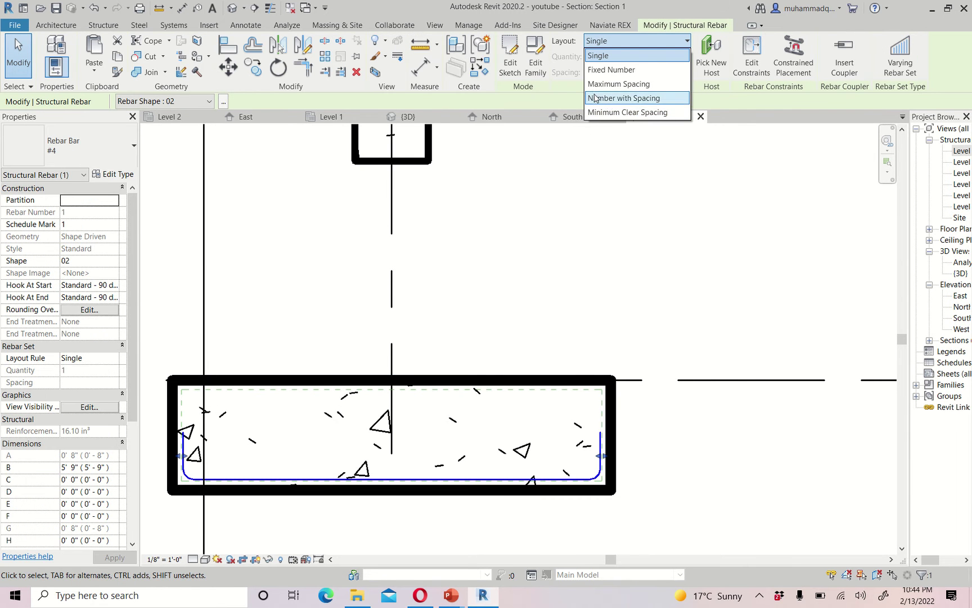
left_click(616, 83)
key("Return")
type("5\"")
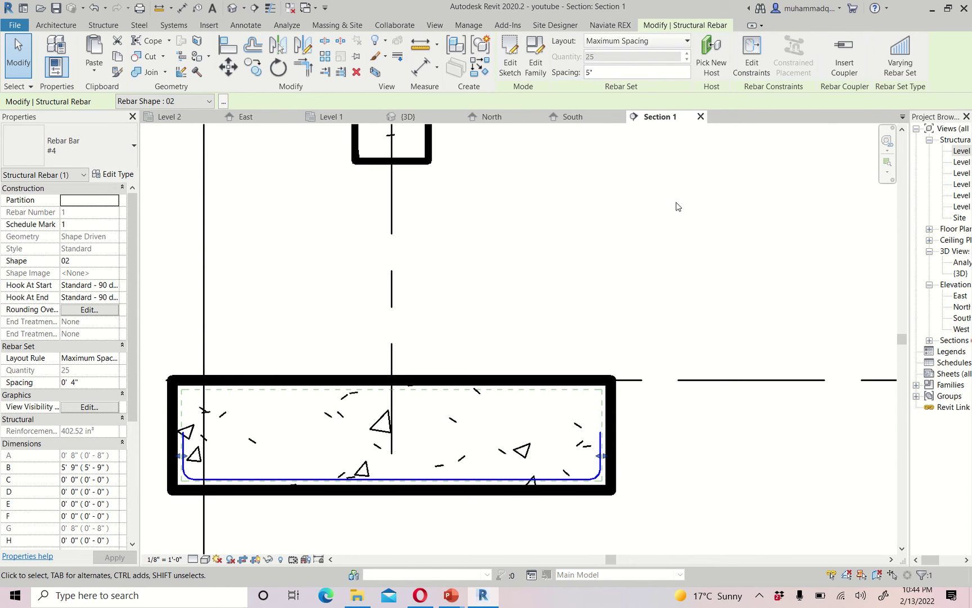
left_click(675, 233)
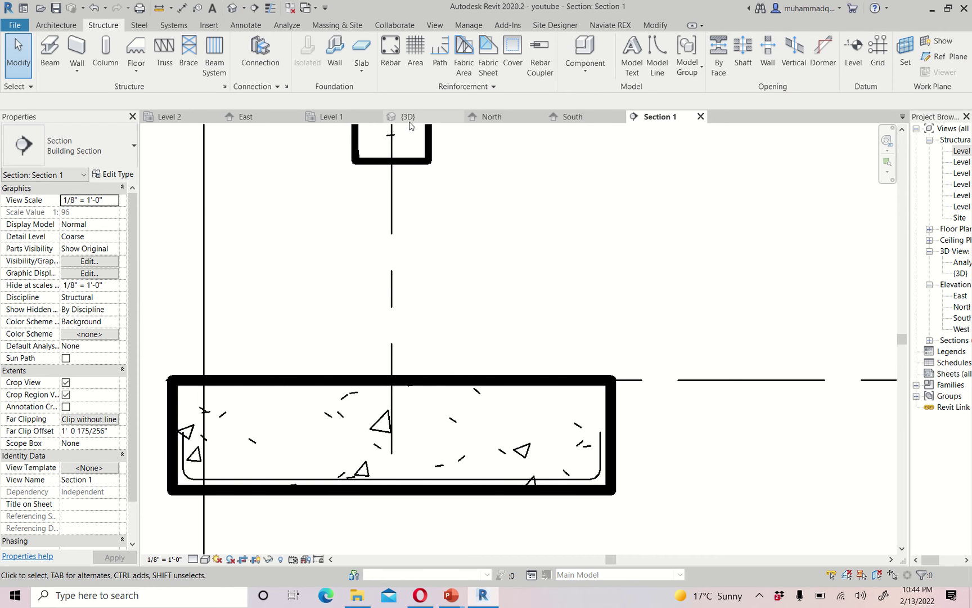
Step: Switch to the 3D view and set its visual style to Wireframe
left_click(410, 119)
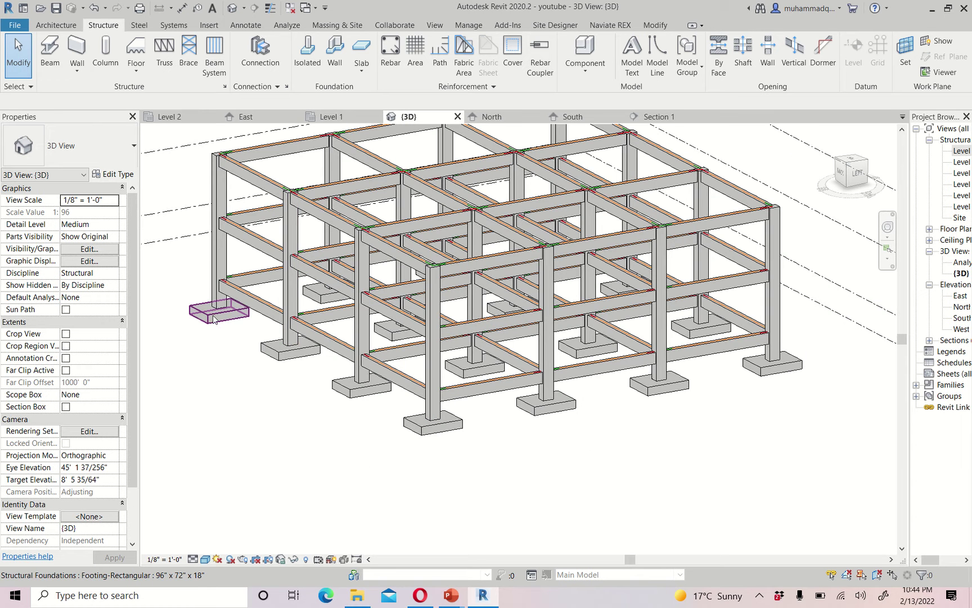
scroll(214, 319, "up", 3)
left_click(214, 319)
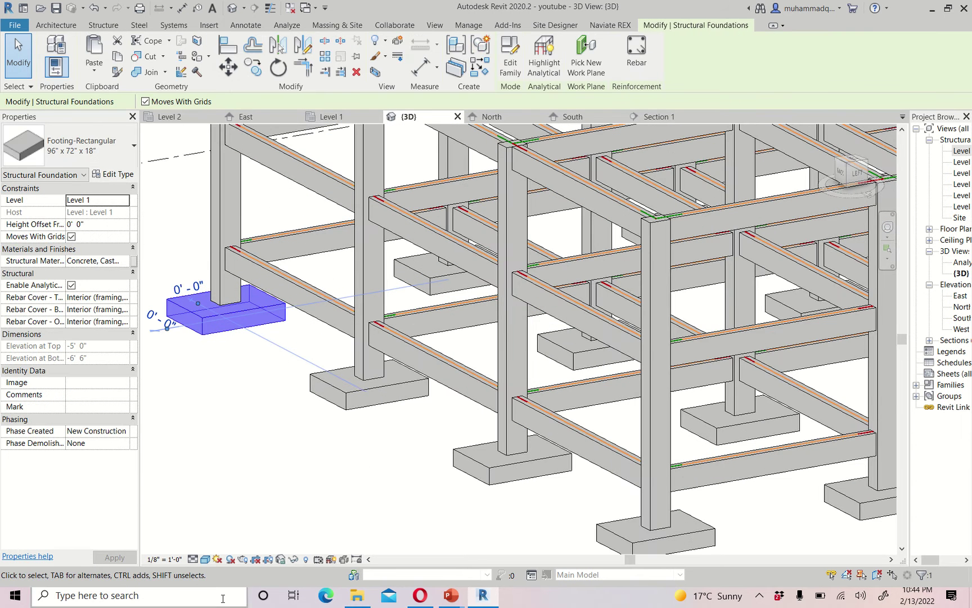
left_click(204, 560)
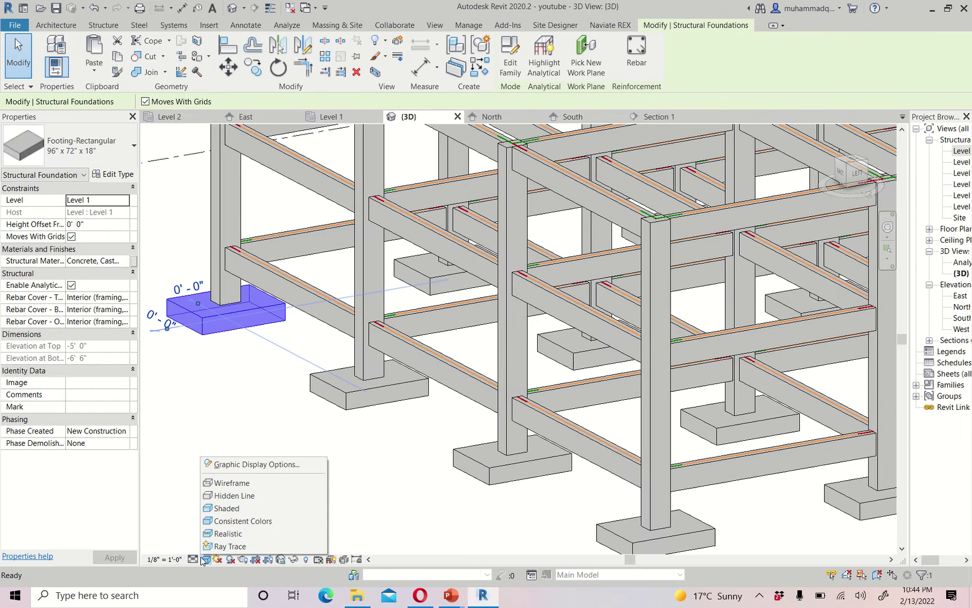
left_click(252, 483)
scroll(262, 426, "down", 3)
scroll(423, 516, "up", 5)
scroll(445, 482, "up", 2)
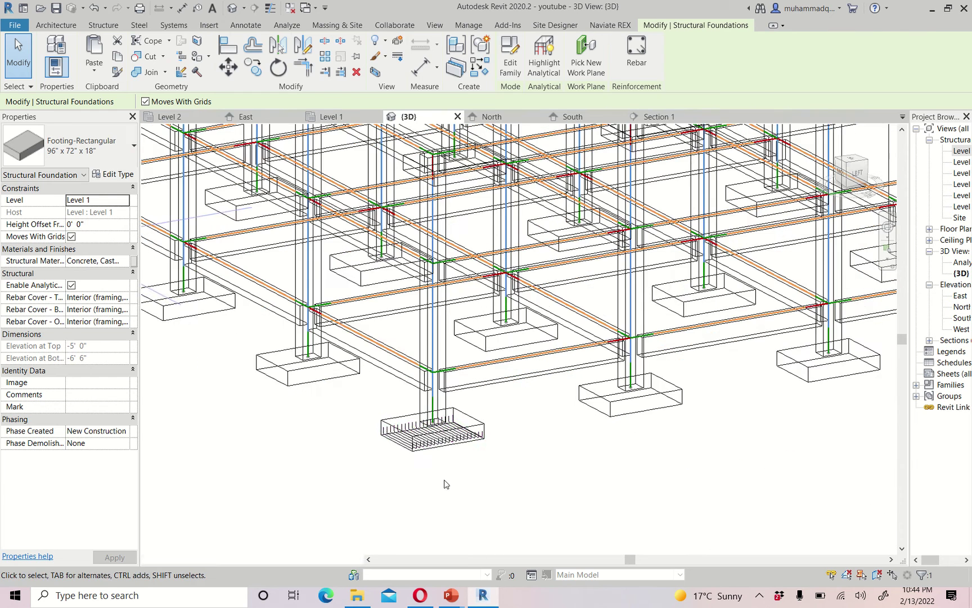
left_click(444, 479)
Step: Zoom and orbit to inspect the footing's rebar set, then widen the Project Browser
scroll(444, 442, "up", 2)
scroll(444, 441, "up", 4)
scroll(436, 453, "up", 2)
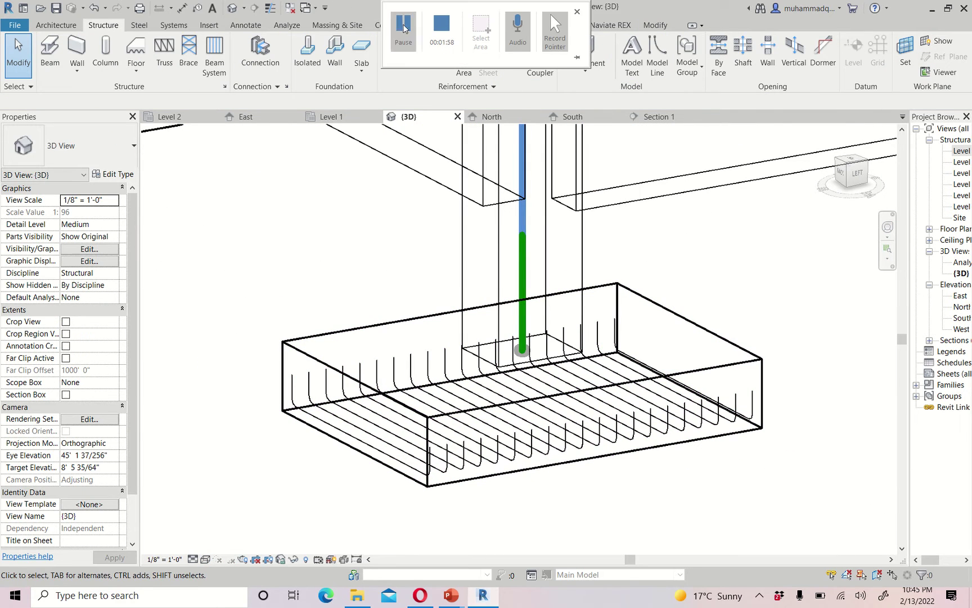
scroll(413, 366, "down", 3)
scroll(585, 379, "down", 2)
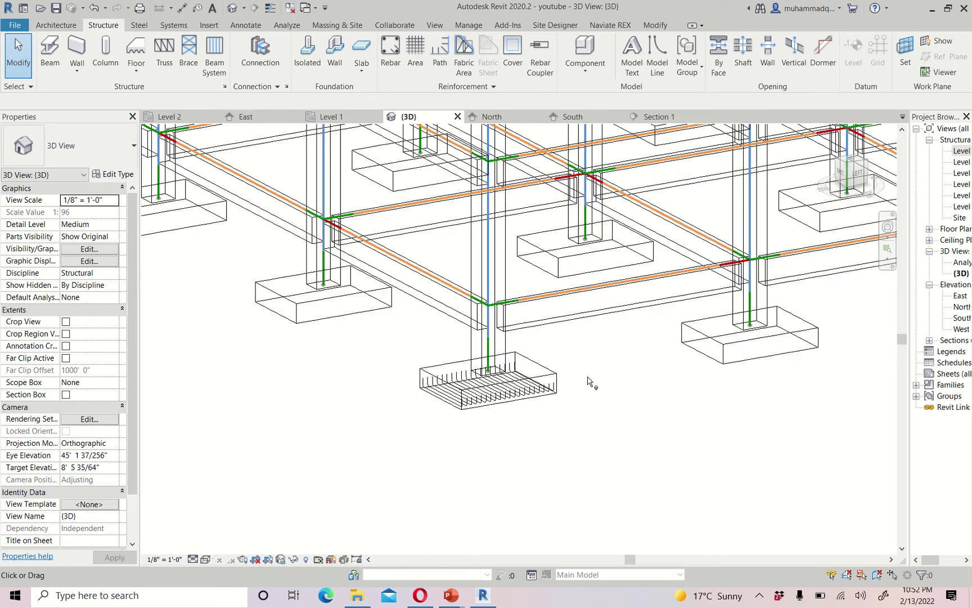
scroll(478, 415, "up", 2)
scroll(476, 413, "up", 2)
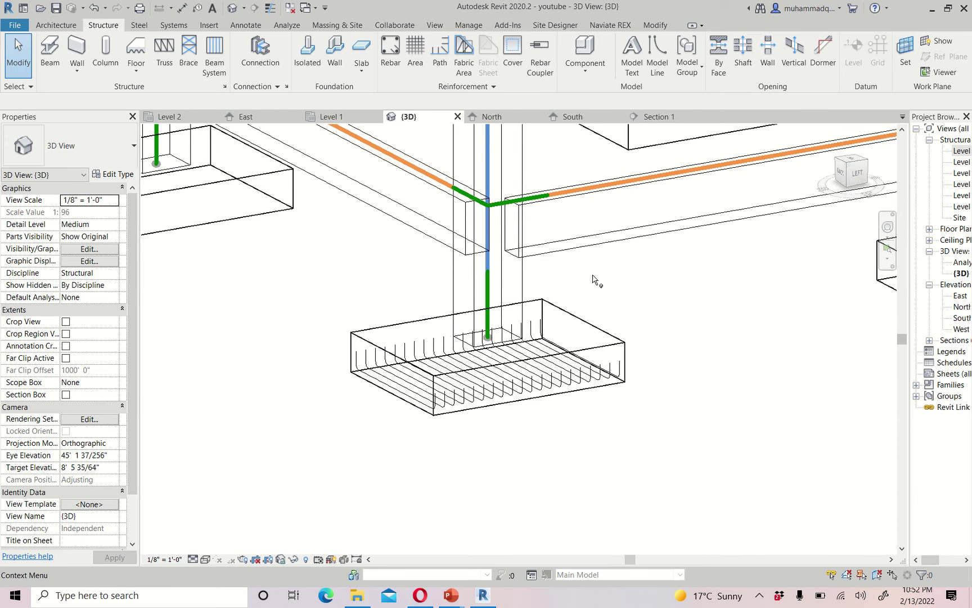
scroll(512, 281, "down", 4)
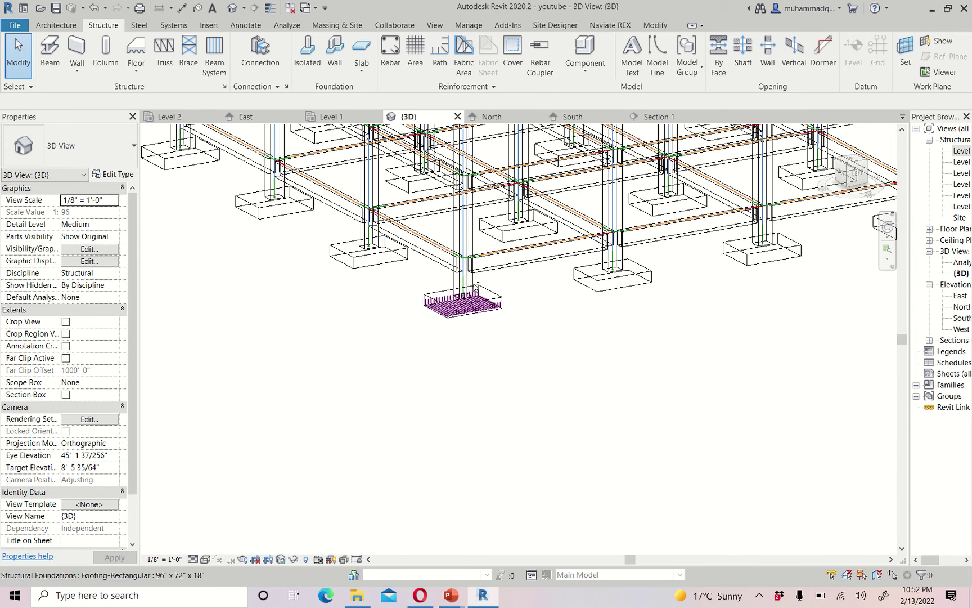
mouse_move(564, 372)
middle_mouse_down("shift")
mouse_move(518, 328)
mouse_move(566, 352)
mouse_move(579, 343)
middle_mouse_up("shift")
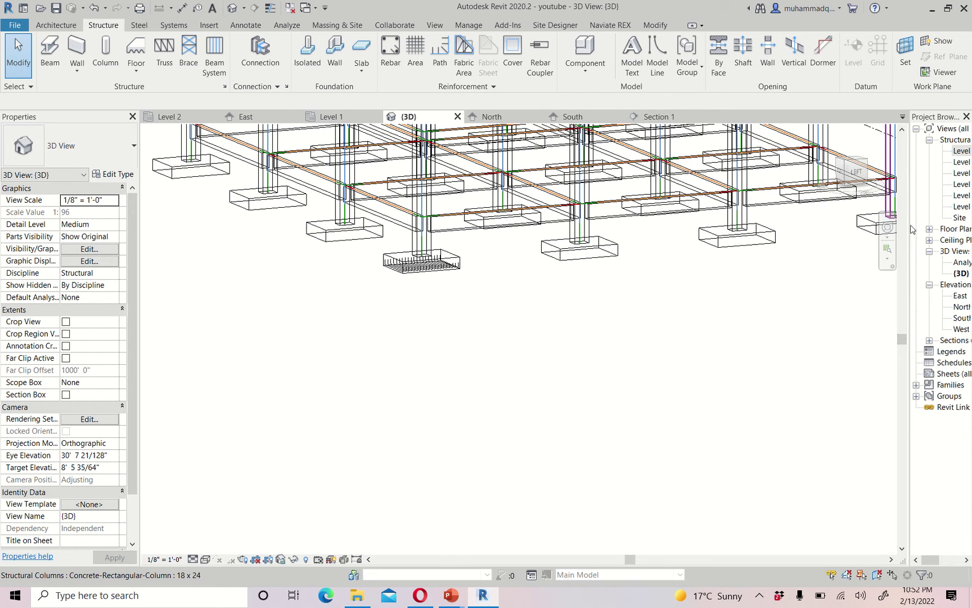
left_click_drag(909, 222, 870, 222)
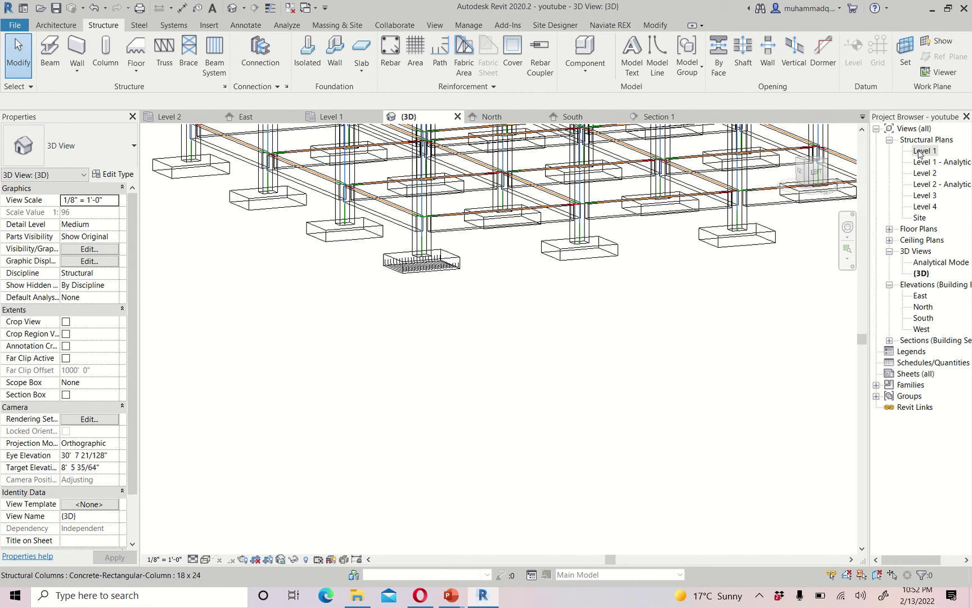
Step: Open the Level 1 structural plan, then the Section 2 view through the footing
double_click(920, 151)
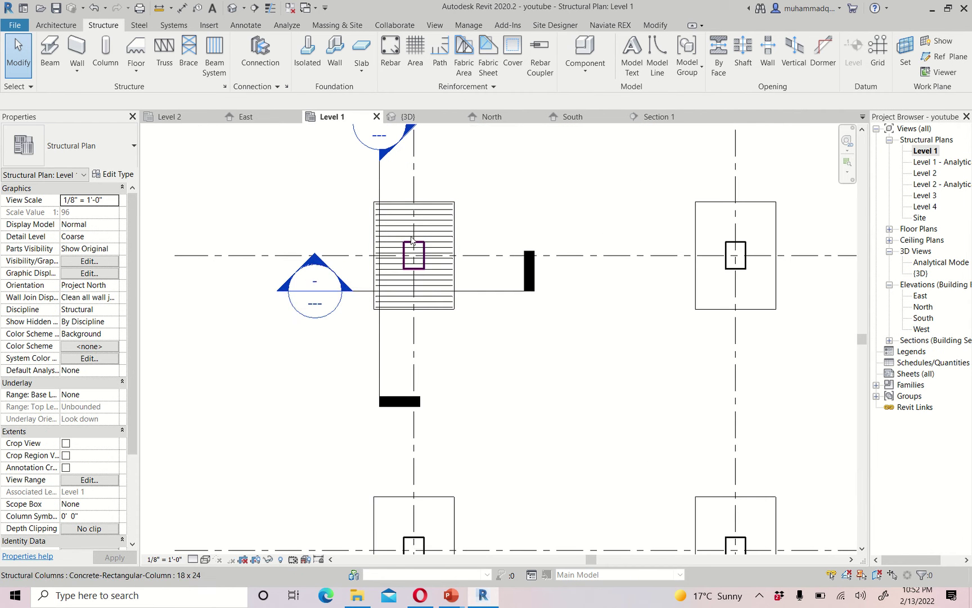
scroll(400, 354, "down", 2)
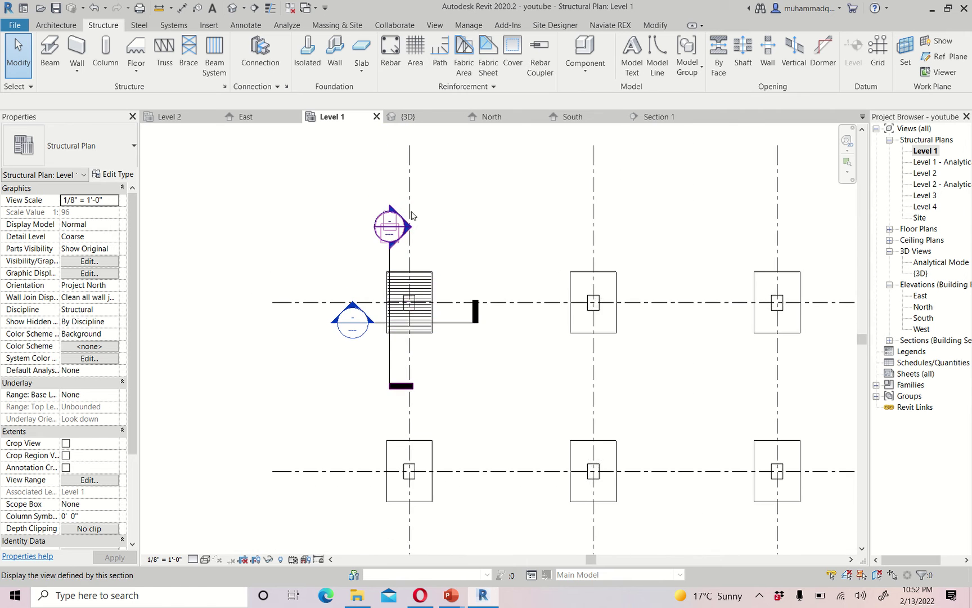
double_click(408, 231)
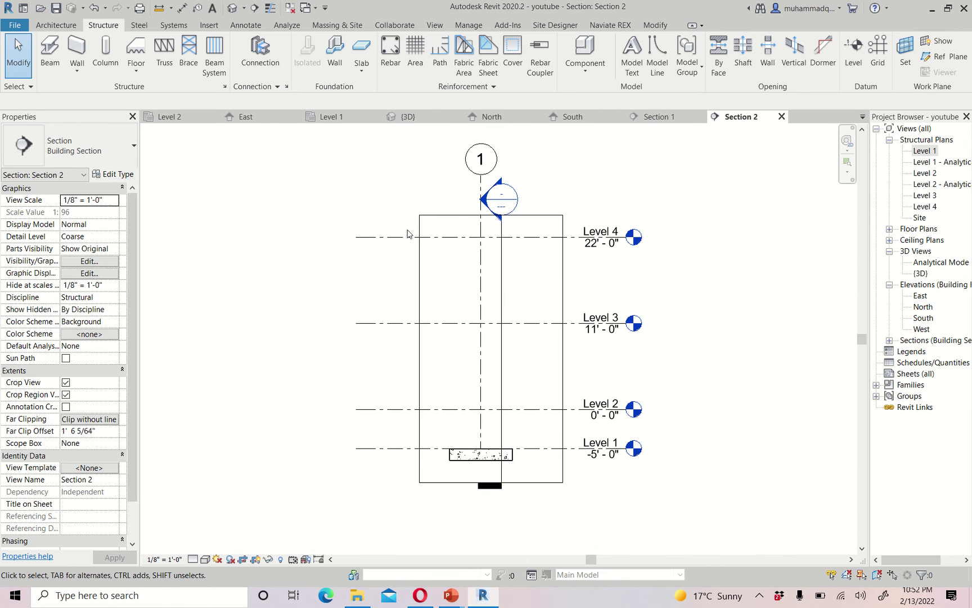
Step: Place a hooked #4 bar along the footing bottom in Section 2
left_click(384, 53)
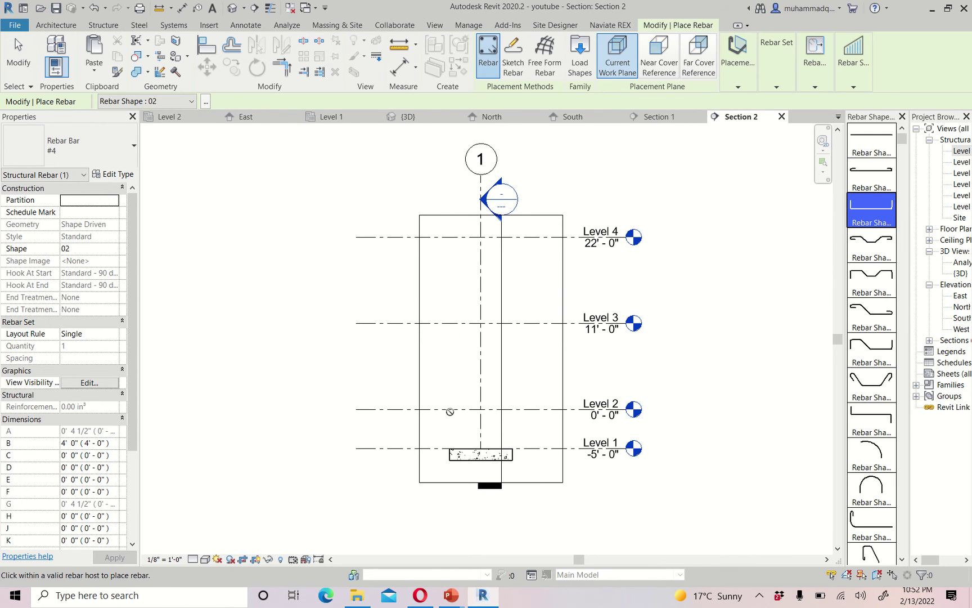
scroll(461, 429, "up", 2)
scroll(447, 453, "up", 3)
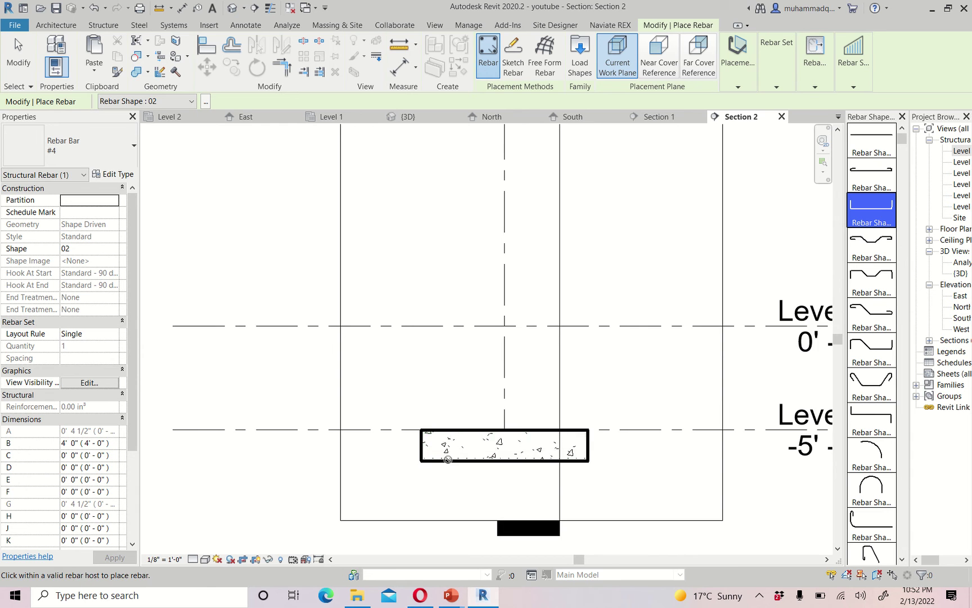
scroll(445, 460, "up", 3)
scroll(445, 461, "up", 3)
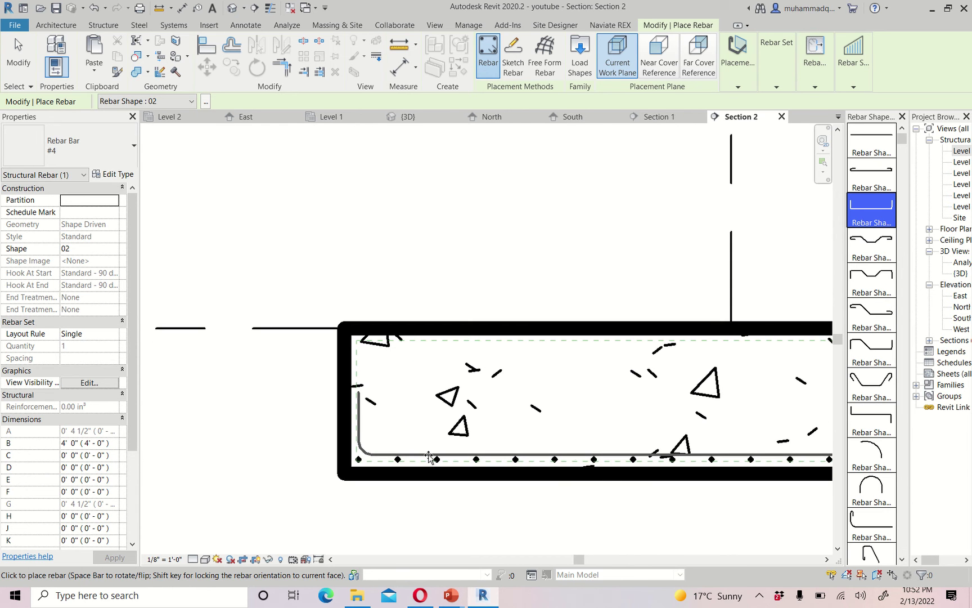
left_click(429, 459)
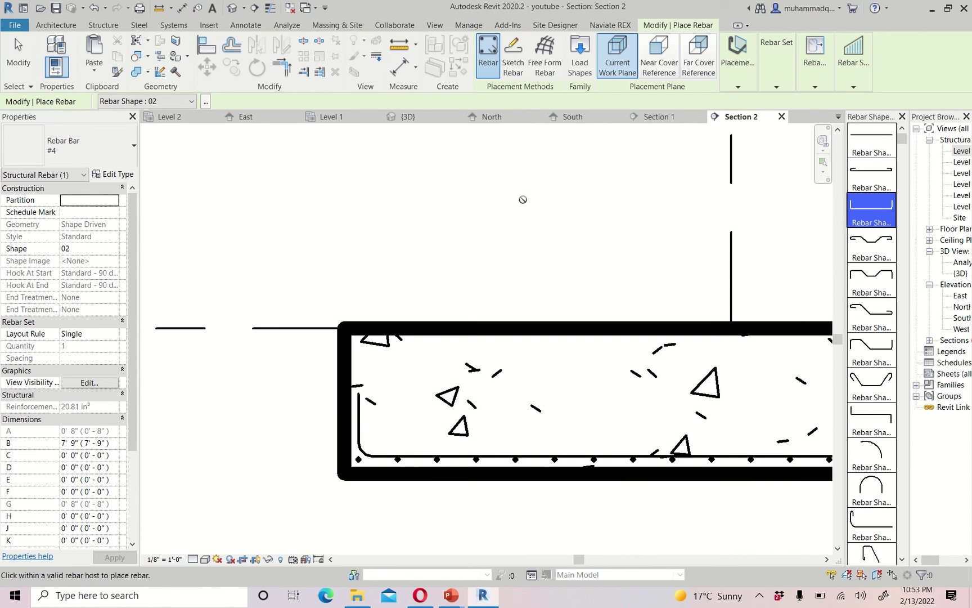
key("Escape")
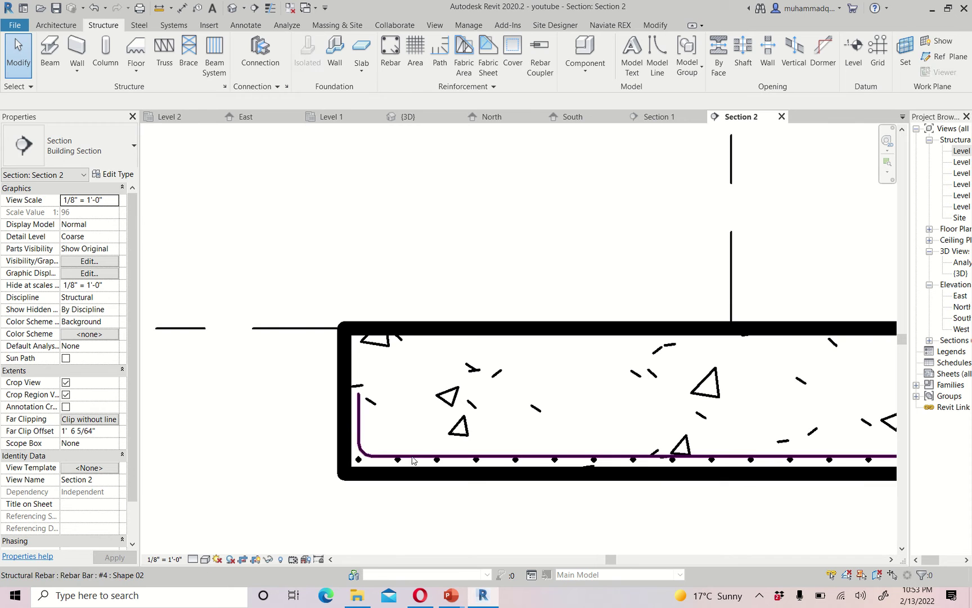
Step: Set the new bar's layout to Maximum Spacing and deselect the rebar set
left_click(523, 456)
left_click(681, 41)
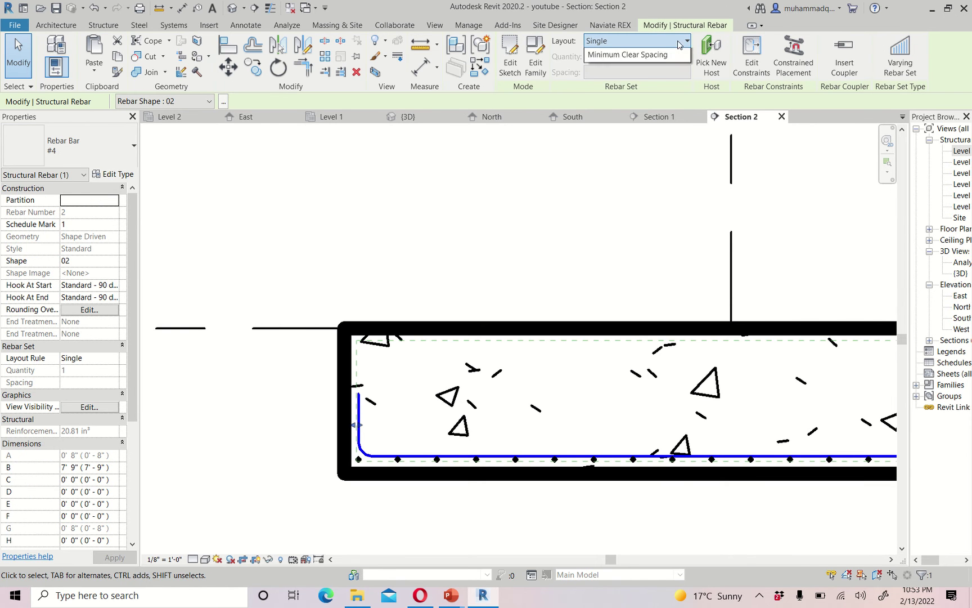
left_click(658, 84)
type("5\"")
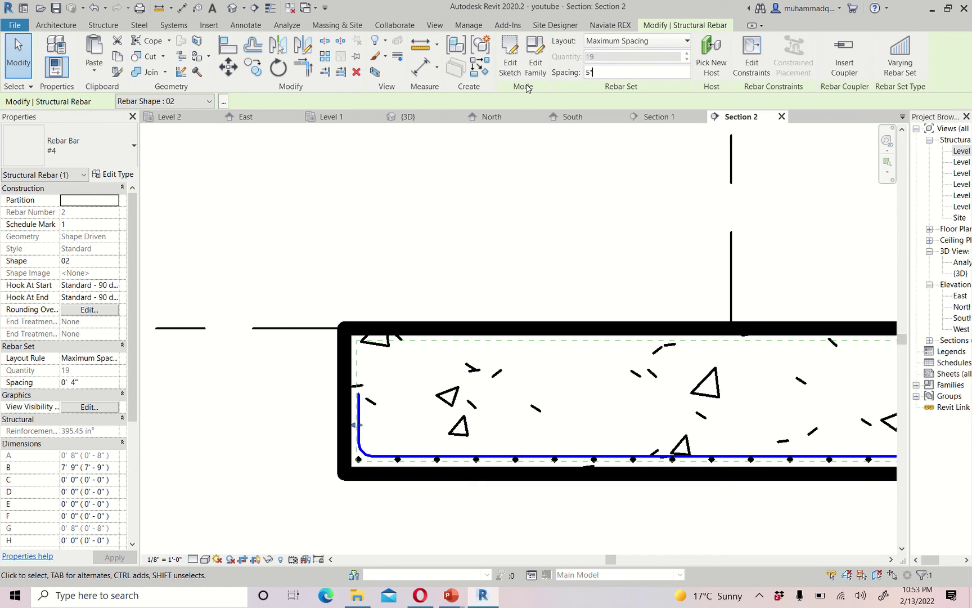
key("Escape")
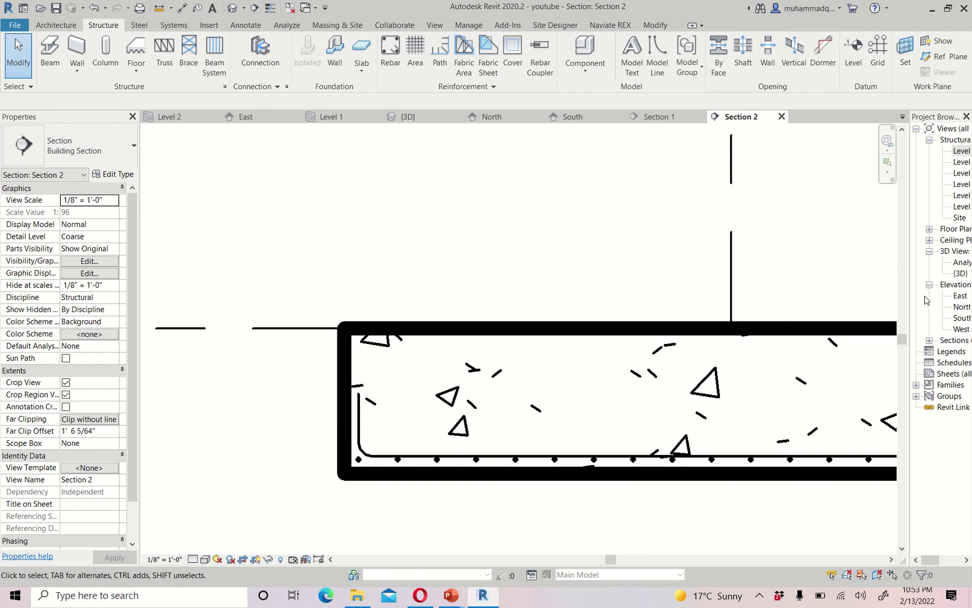
Step: Open the {3D} view and orbit to see the footing from the back-left
double_click(959, 274)
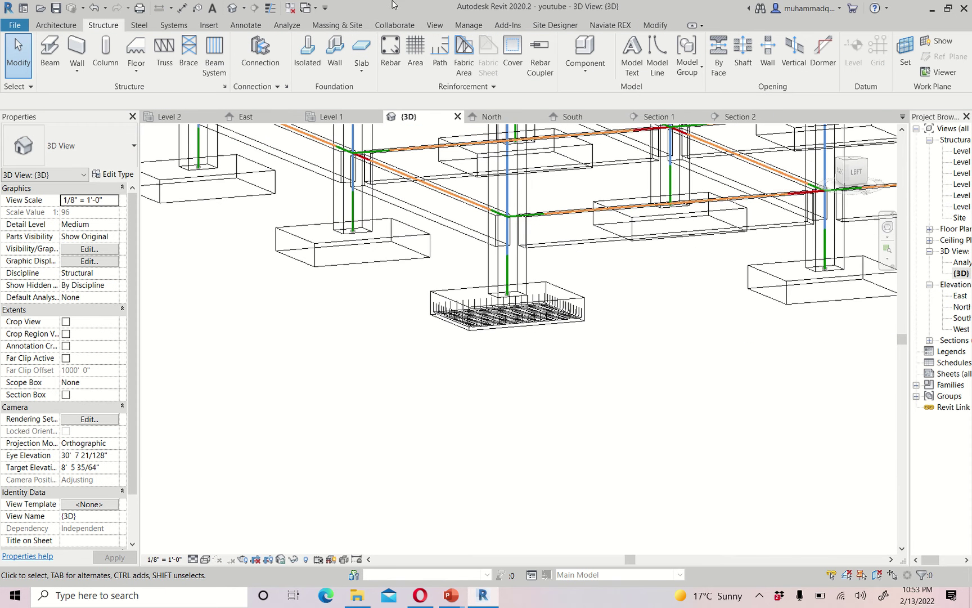
left_click(404, 32)
scroll(574, 451, "up", 5)
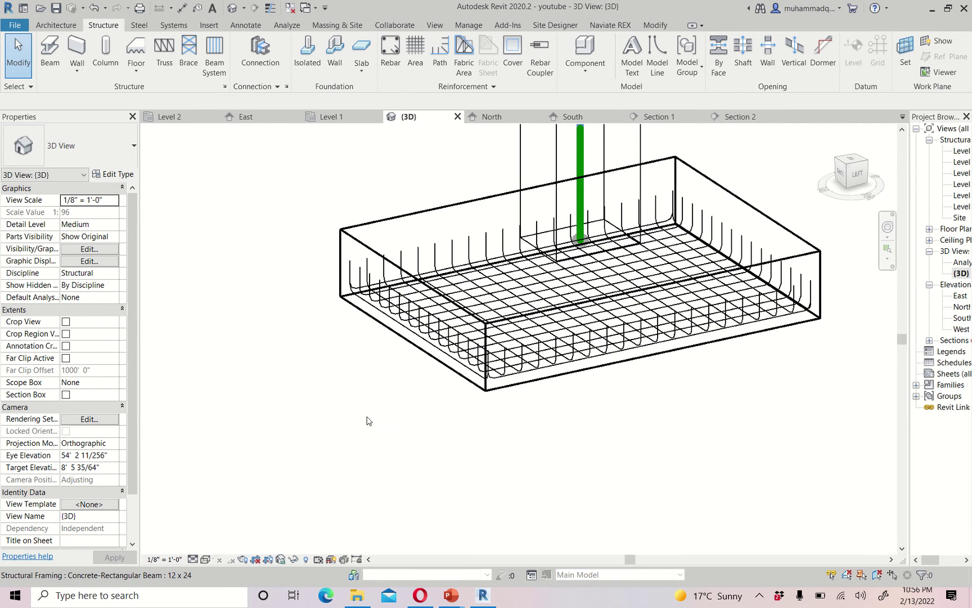
scroll(366, 421, "down", 2)
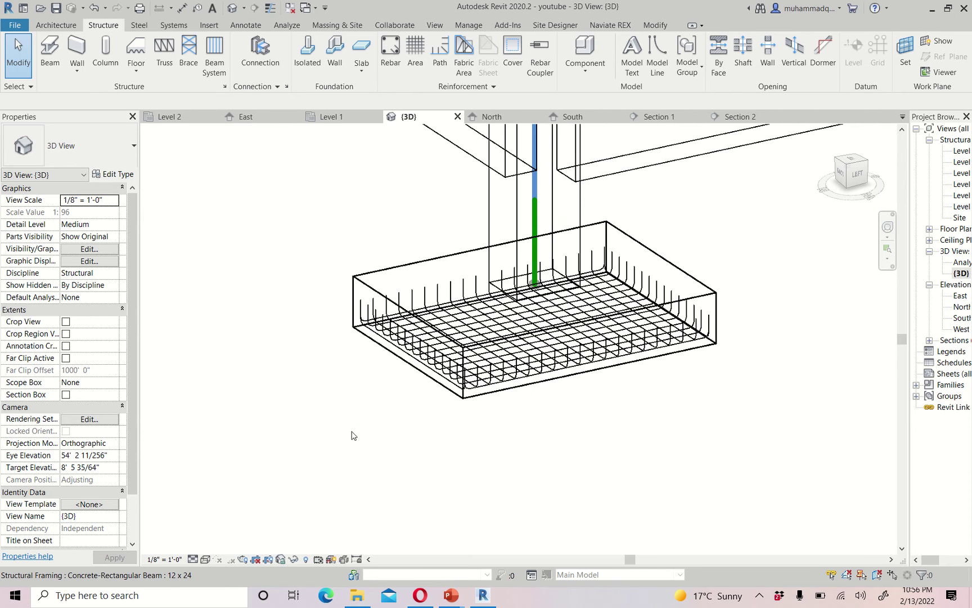
scroll(271, 358, "down", 2)
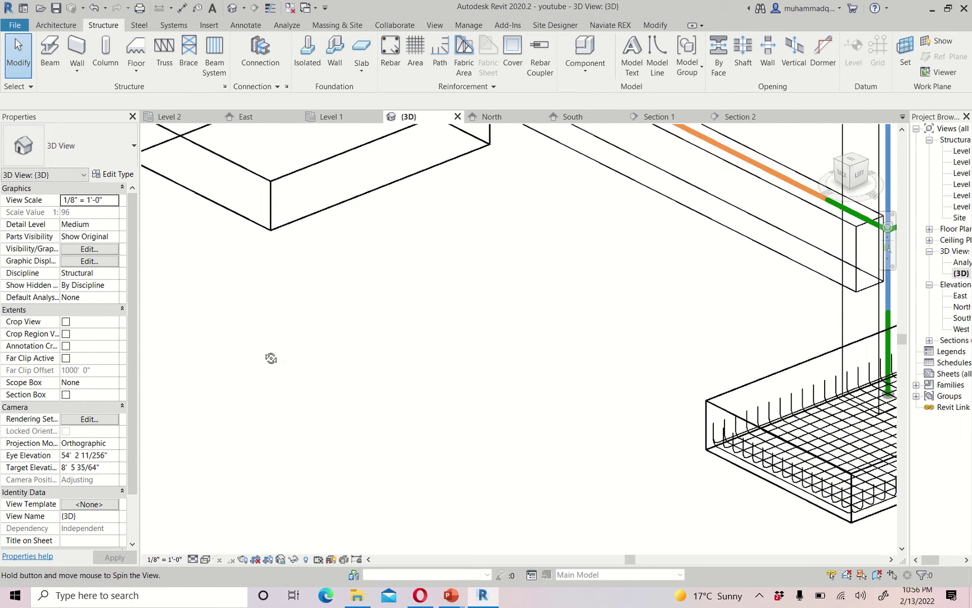
mouse_move(191, 321)
middle_mouse_down("shift")
mouse_move(467, 515)
mouse_move(523, 484)
middle_mouse_up("shift")
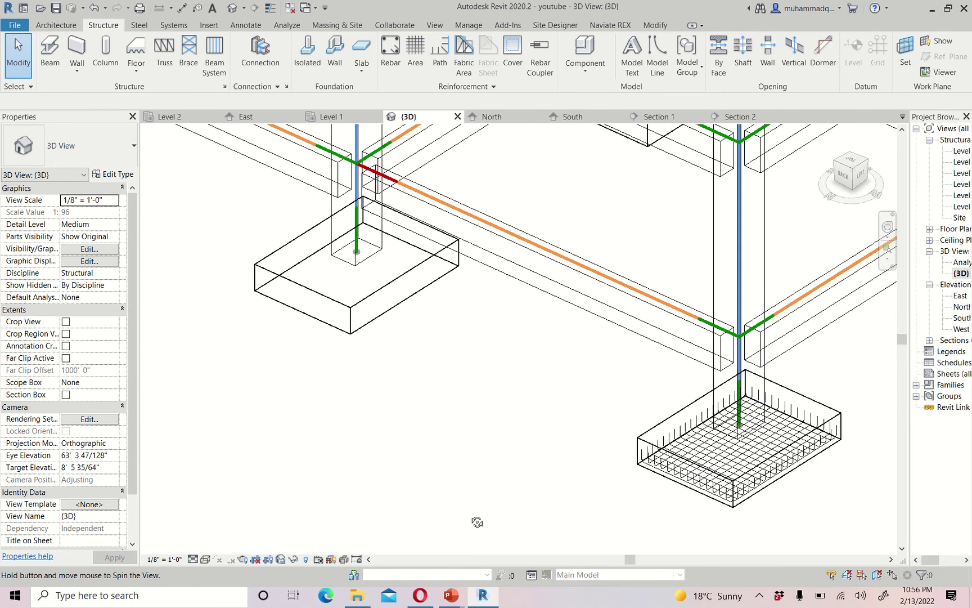
Step: View the two-way bar mesh from the top, then orbit to an angled view
left_click(853, 161)
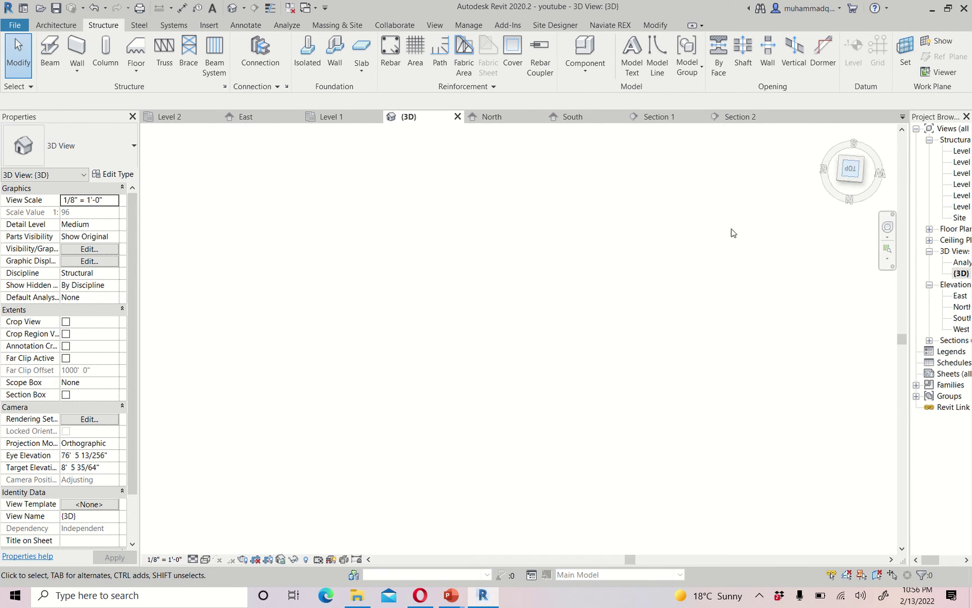
scroll(653, 436, "up", 3)
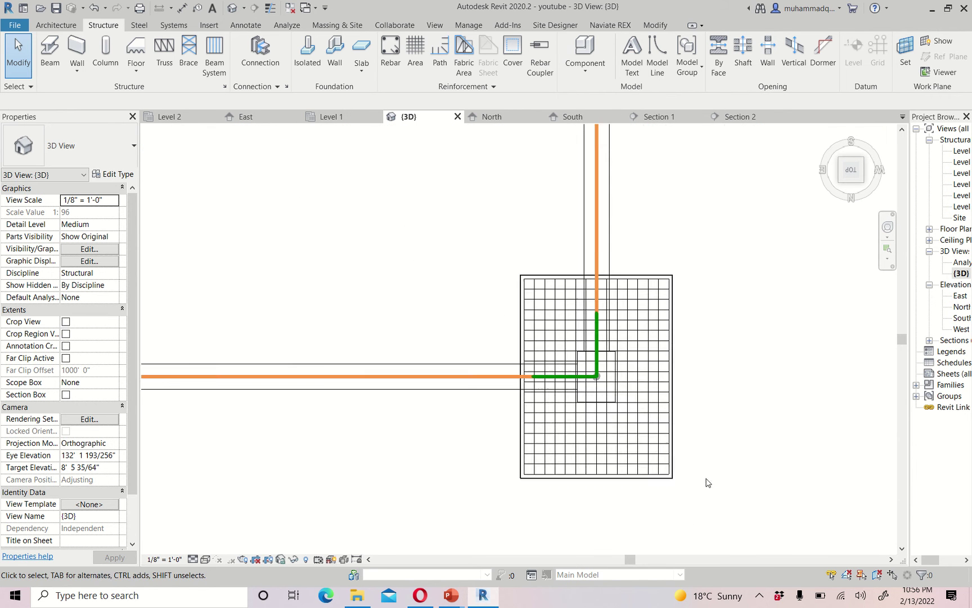
scroll(571, 278, "up", 2)
scroll(592, 229, "up", 2)
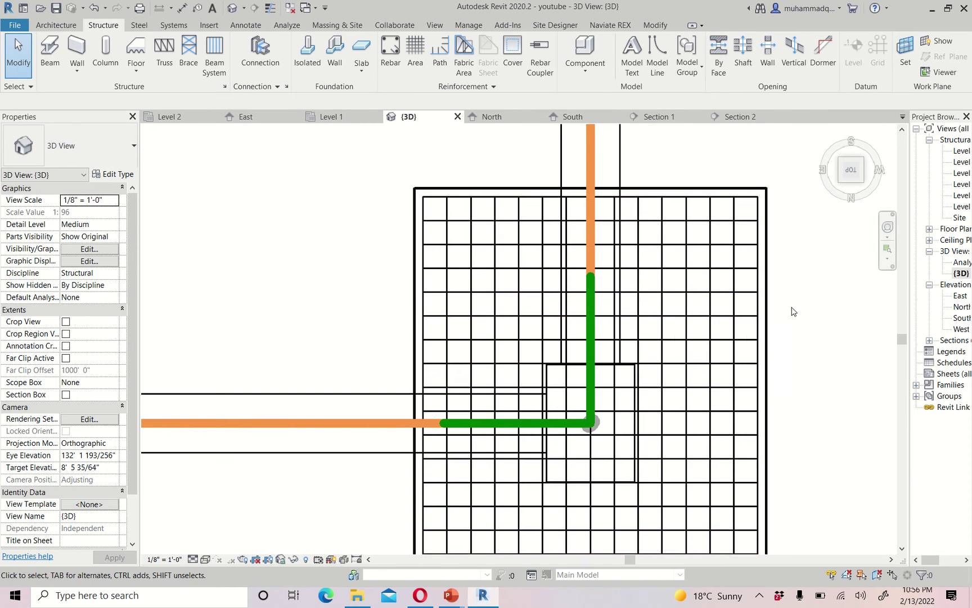
mouse_move(783, 430)
middle_mouse_down("shift")
mouse_move(717, 390)
mouse_move(735, 365)
middle_mouse_up("shift")
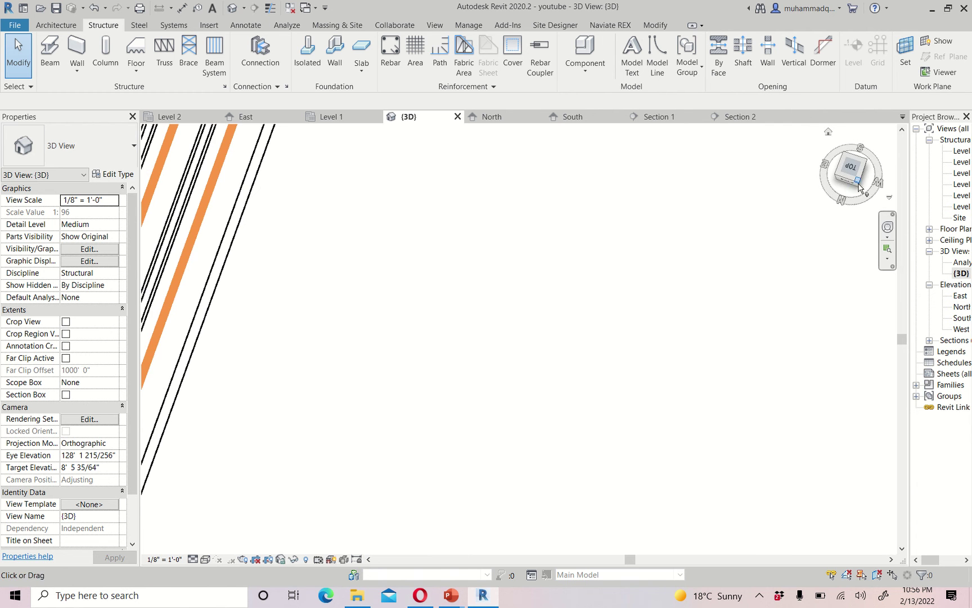
left_click(846, 184)
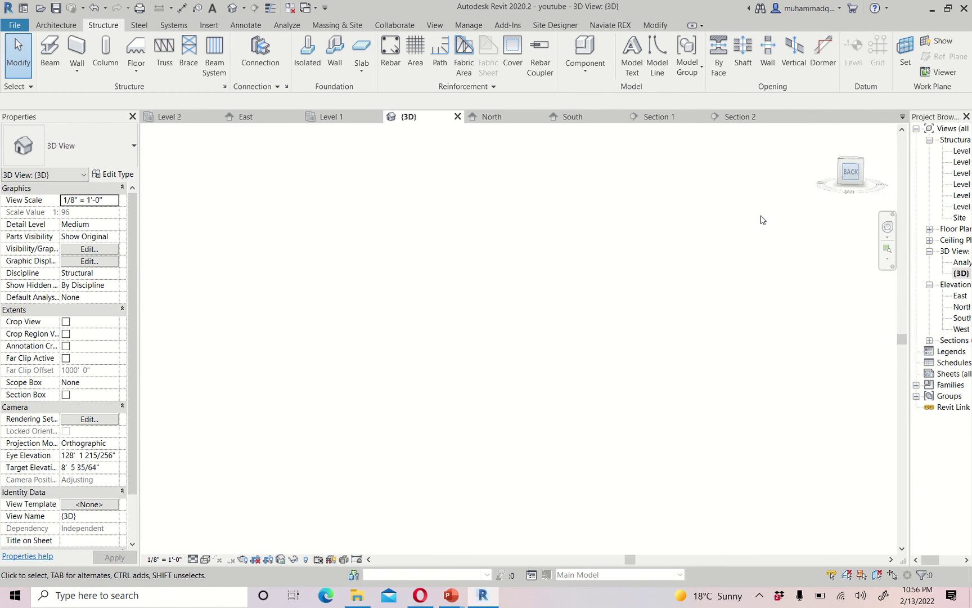
scroll(570, 369, "up", 2)
scroll(580, 371, "up", 2)
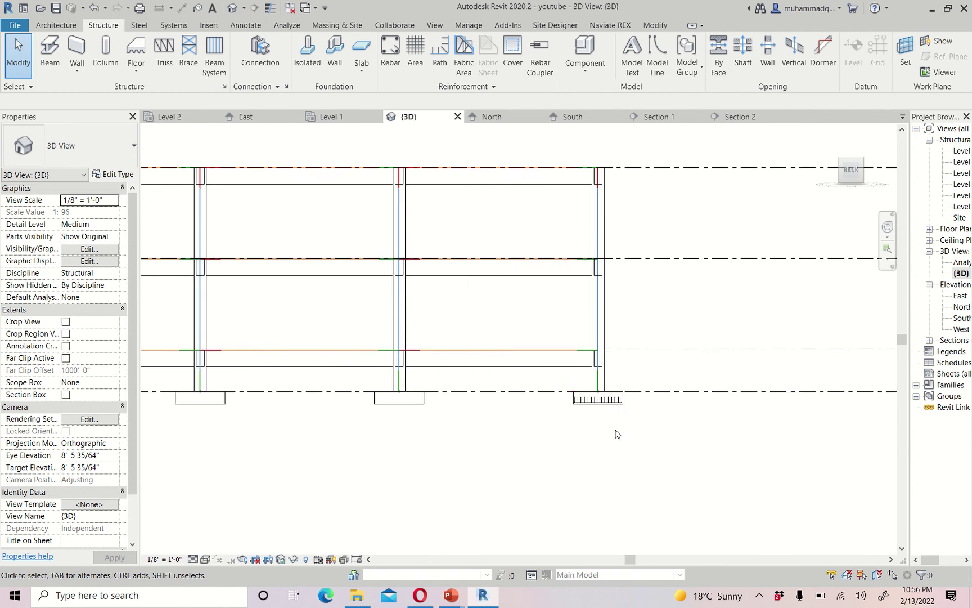
scroll(580, 363, "up", 2)
mouse_move(679, 451)
middle_mouse_down("shift")
mouse_move(662, 456)
mouse_move(677, 486)
mouse_move(635, 479)
middle_mouse_up("shift")
scroll(536, 372, "up", 1)
scroll(543, 337, "up", 1)
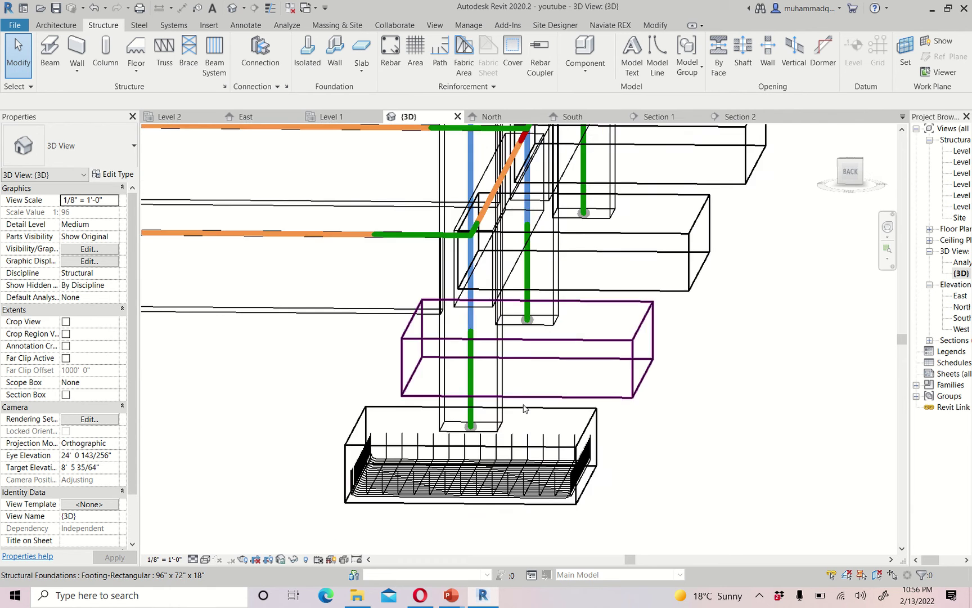
scroll(525, 413, "up", 2)
scroll(525, 416, "down", 2)
middle_click_drag(571, 319, 580, 226)
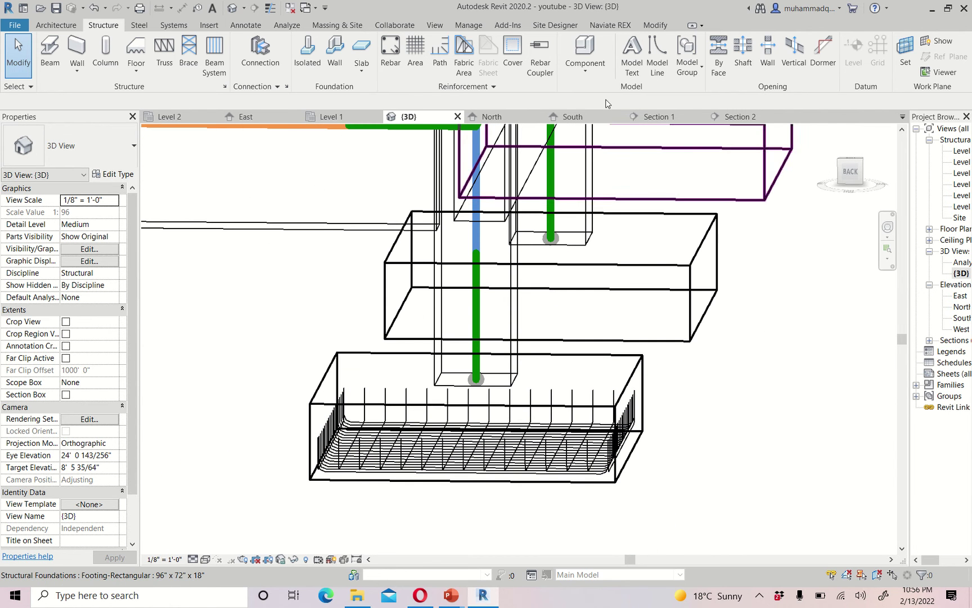
scroll(626, 254, "down", 2)
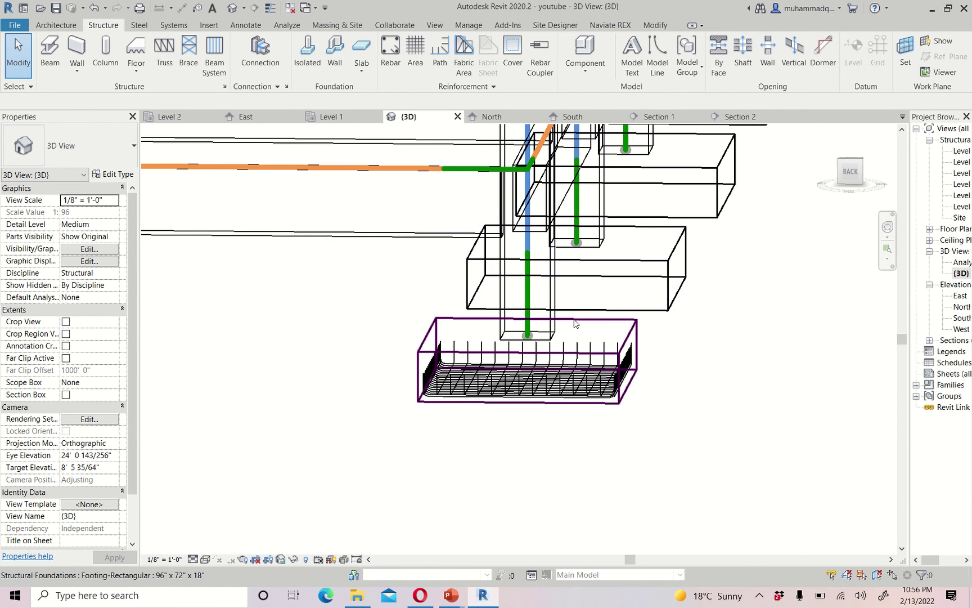
scroll(557, 338, "down", 2)
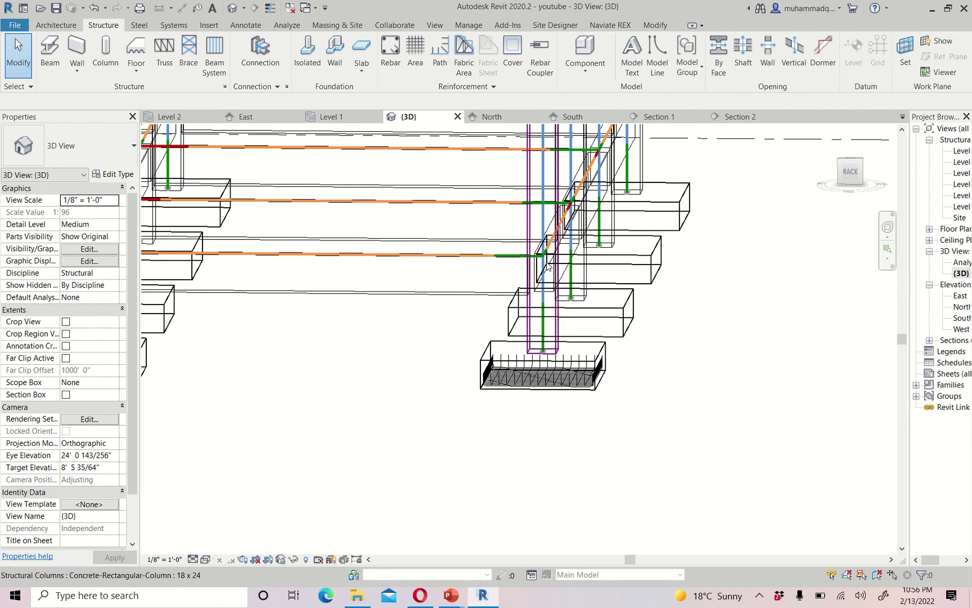
scroll(563, 366, "up", 2)
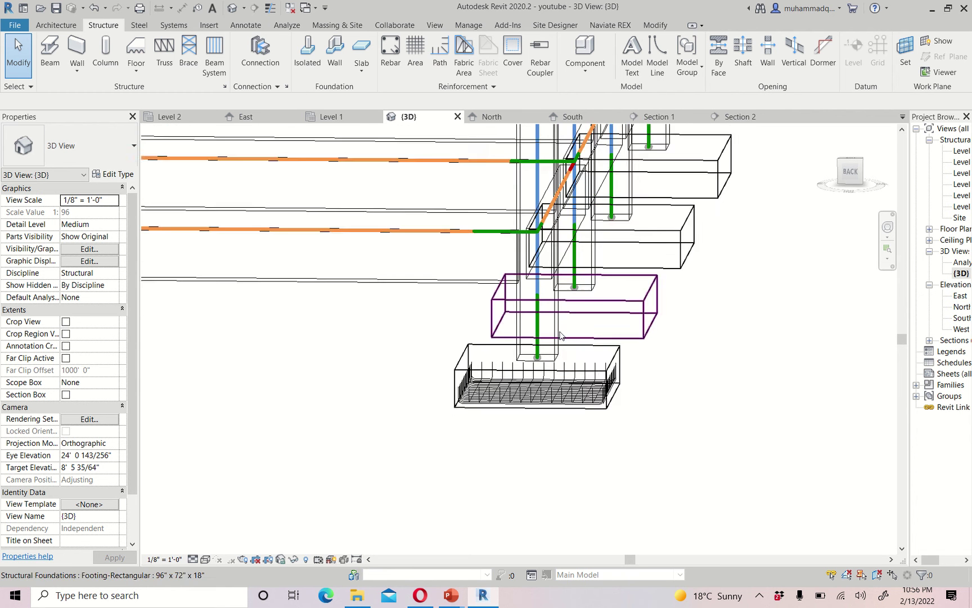
scroll(563, 365, "up", 2)
mouse_move(579, 304)
middle_mouse_down("shift")
mouse_move(561, 346)
mouse_move(563, 405)
middle_mouse_up("shift")
scroll(602, 419, "down", 2)
scroll(604, 451, "up", 2)
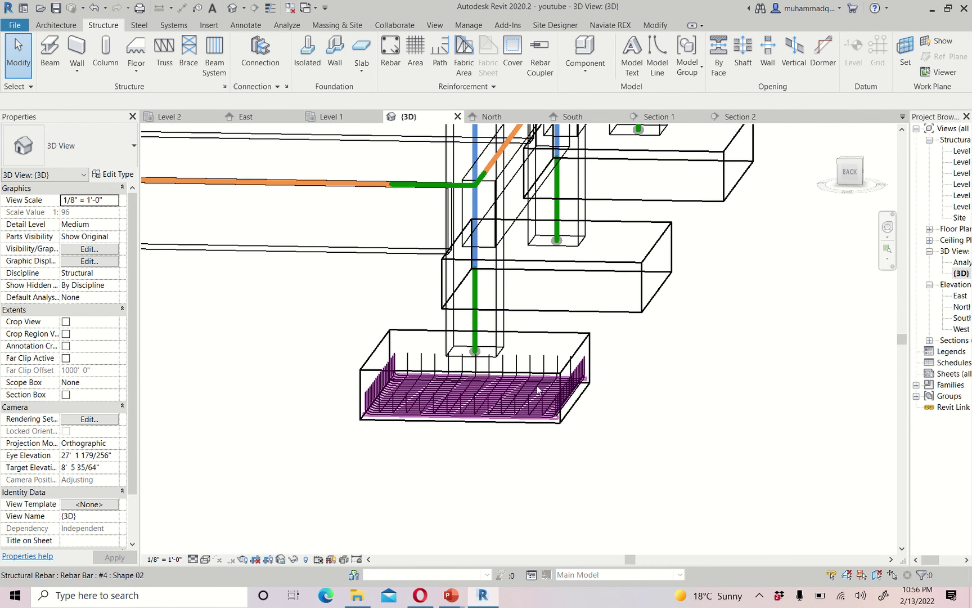
scroll(599, 439, "up", 2)
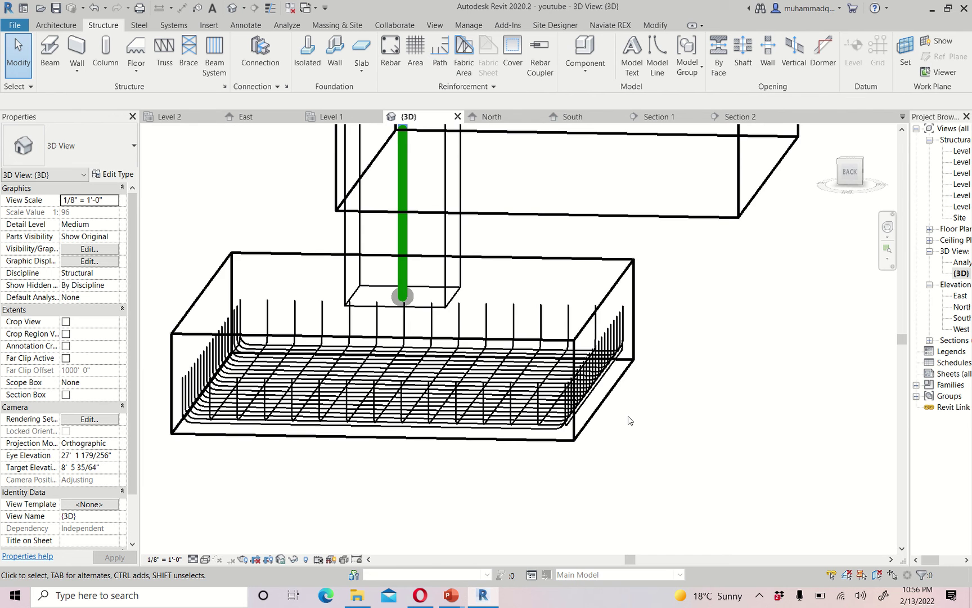
scroll(629, 422, "down", 2)
scroll(629, 460, "down", 2)
scroll(595, 354, "up", 1)
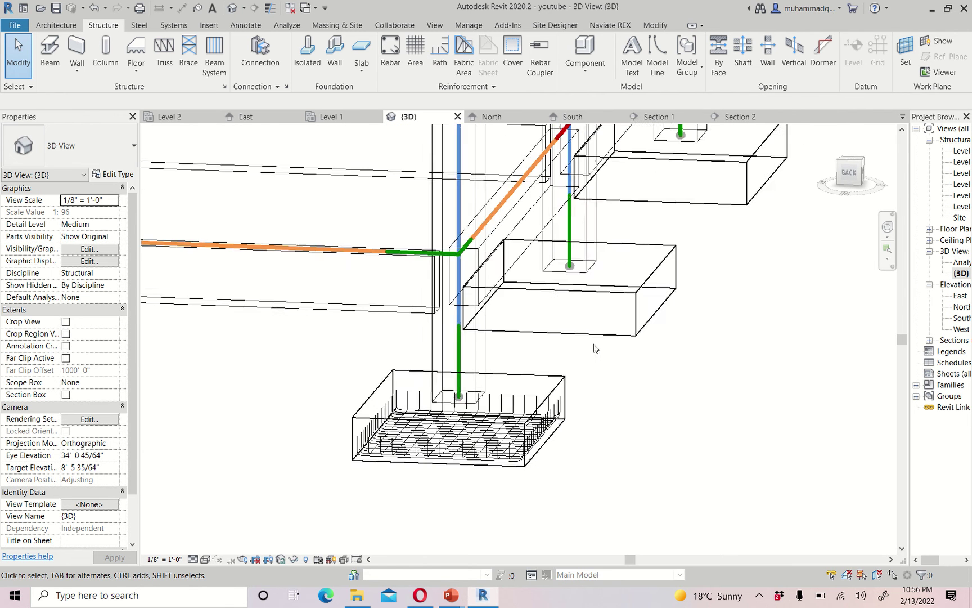
scroll(595, 347, "down", 1)
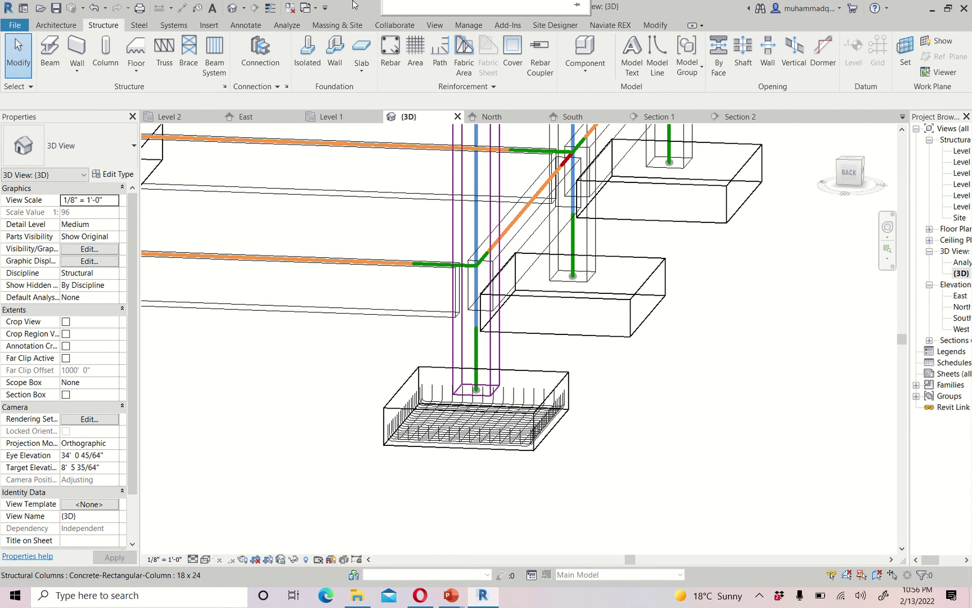